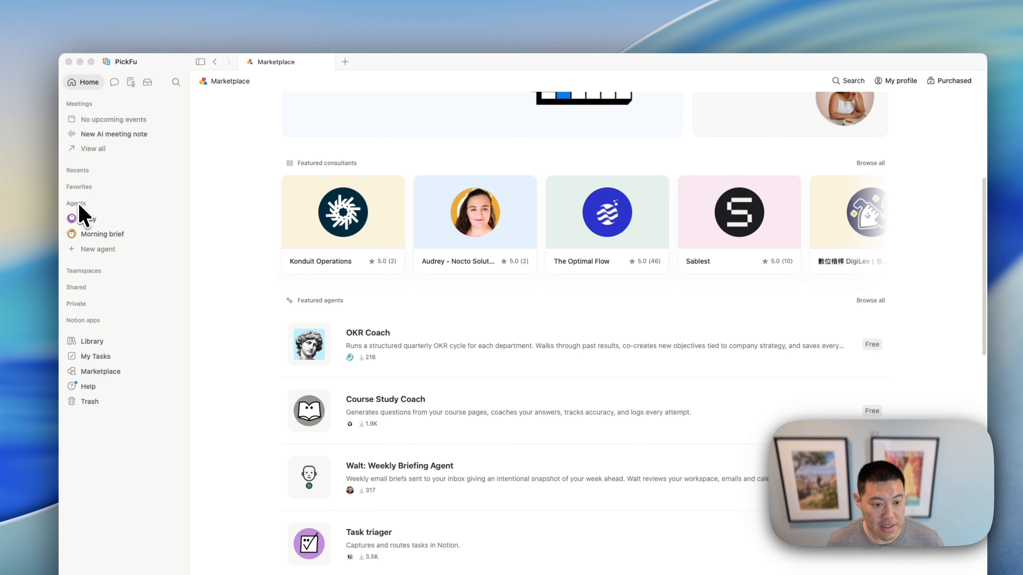
- Create a new blank custom agent
{"action": "scroll", "coordinate": [470, 289], "scroll_direction": "up", "scroll_amount": 5}
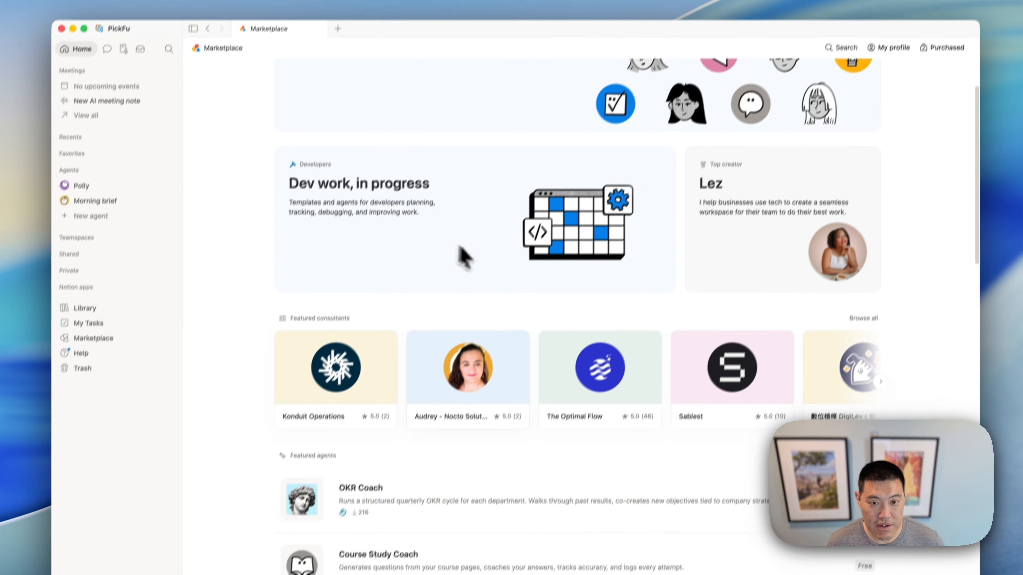
{"action": "scroll", "coordinate": [463, 256], "scroll_direction": "up", "scroll_amount": 5}
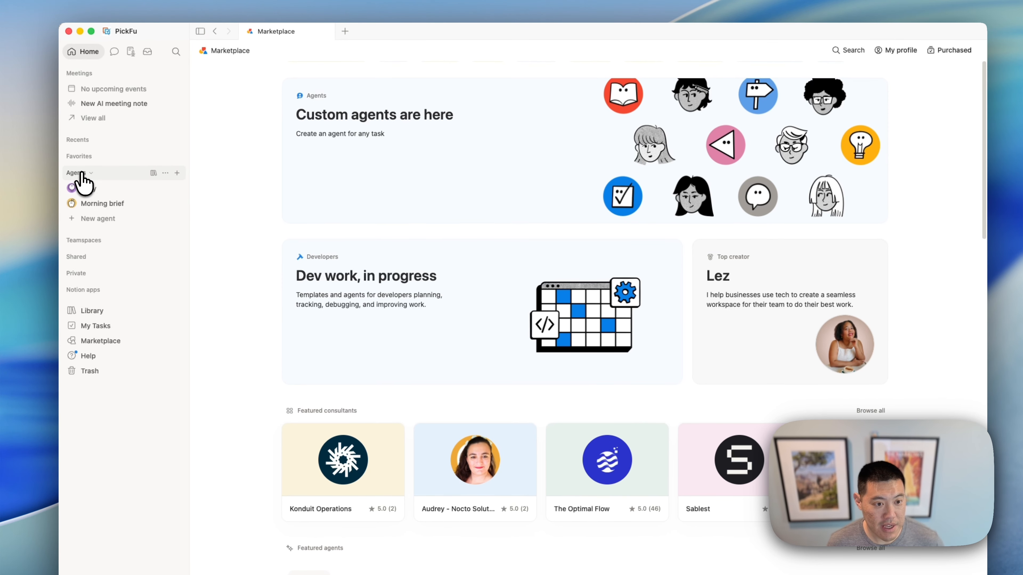
{"action": "left_click", "coordinate": [98, 219]}
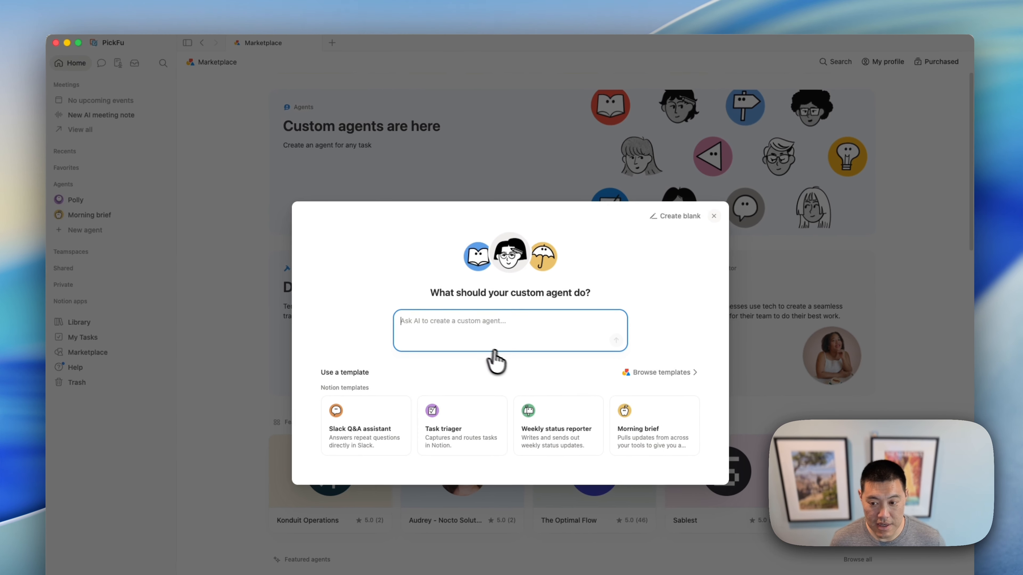
{"action": "left_click", "coordinate": [684, 222]}
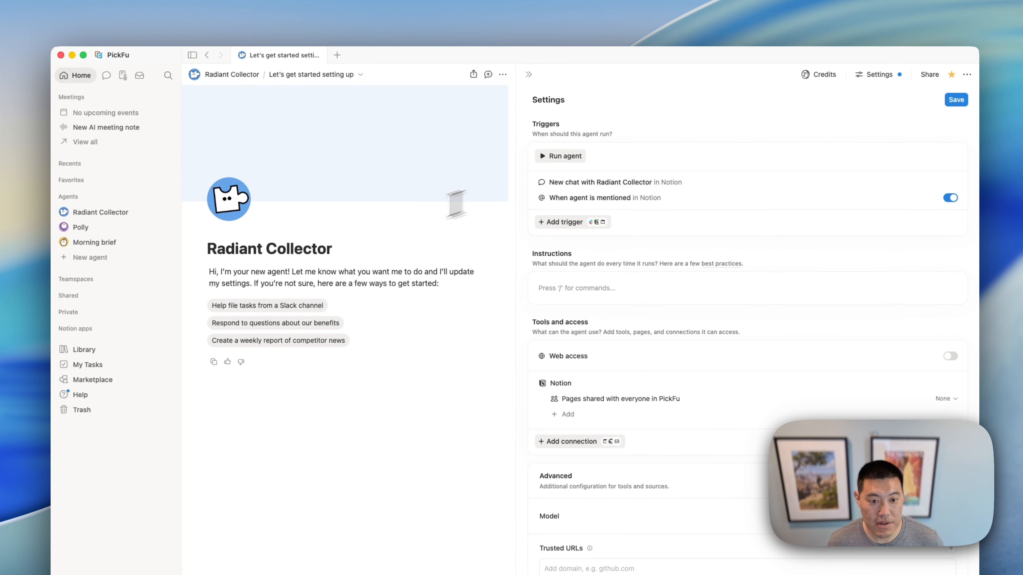
- Rename the new agent to Dexter
{"action": "triple_click", "coordinate": [319, 207]}
{"action": "type", "text": "asd"}
{"action": "key", "text": "super+a"}
{"action": "type", "text": "Dexter"}
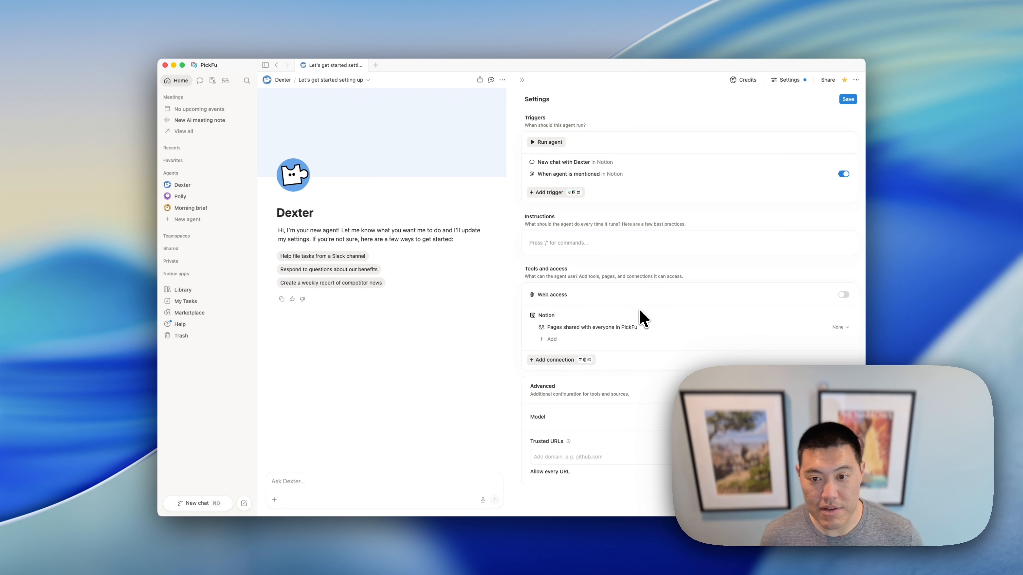
{"action": "left_click", "coordinate": [531, 358]}
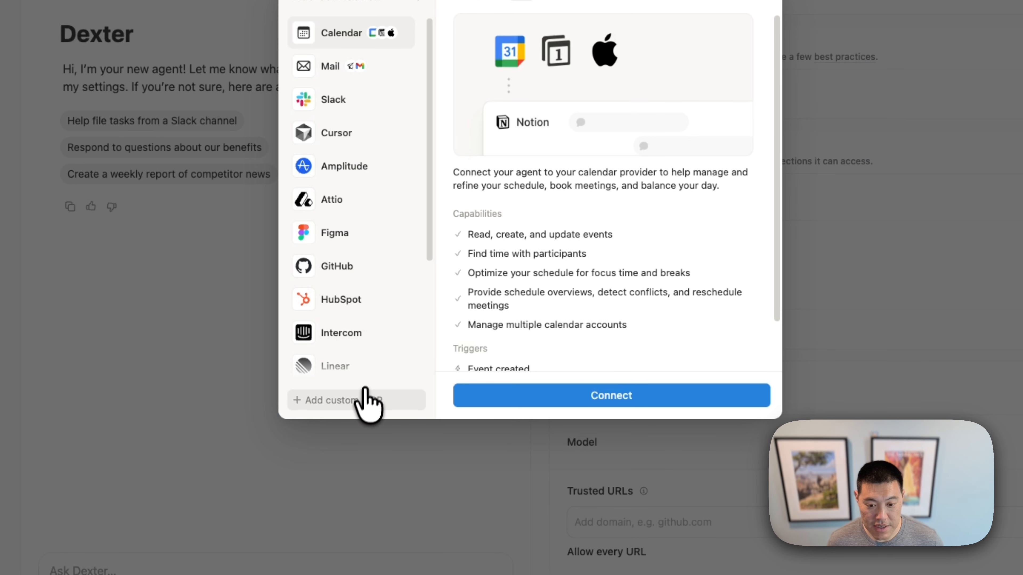
{"action": "left_click", "coordinate": [361, 401]}
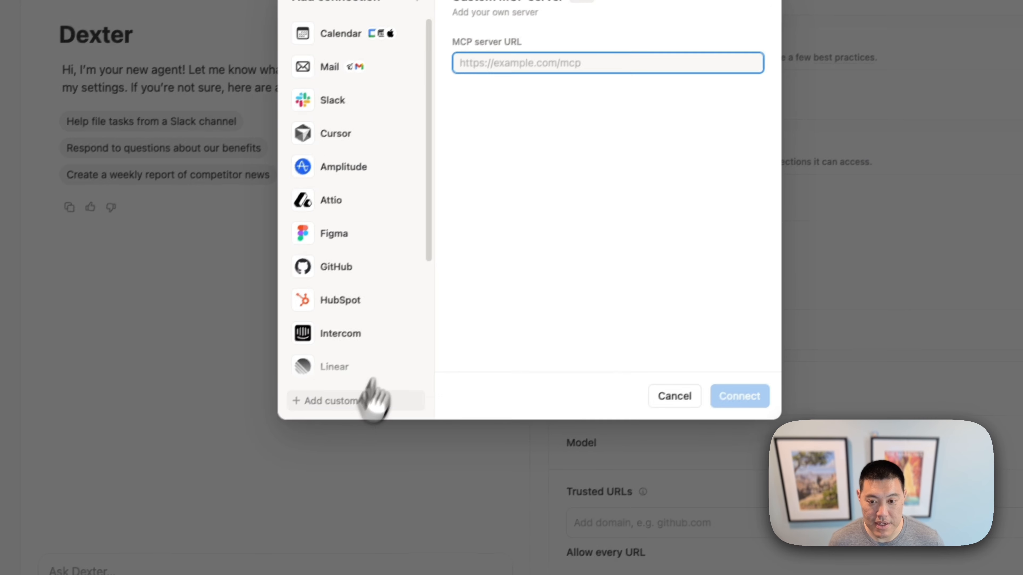
{"action": "type", "text": "https:"}
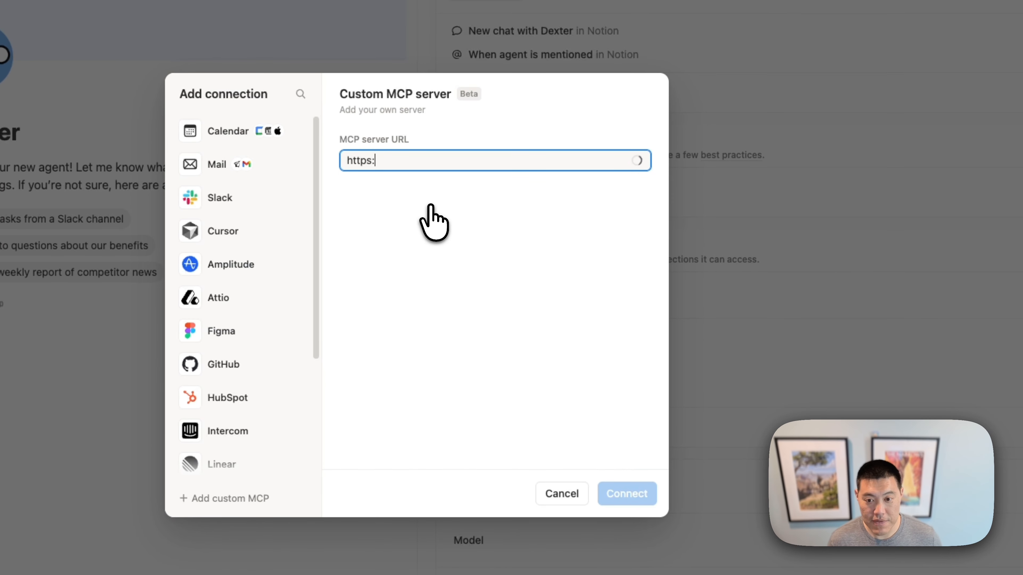
{"action": "type", "text": "//mcp.pickfu.com/mcp"}
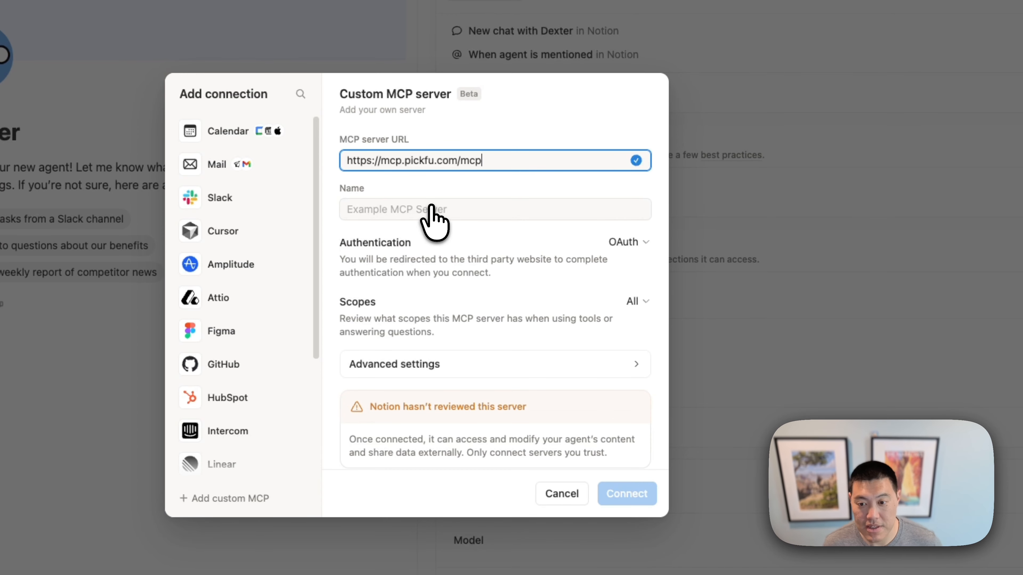
- Name the MCP server PickFu, keep OAuth as its authentication, and connect it
{"action": "left_click", "coordinate": [439, 208]}
{"action": "type", "text": "Pic"}
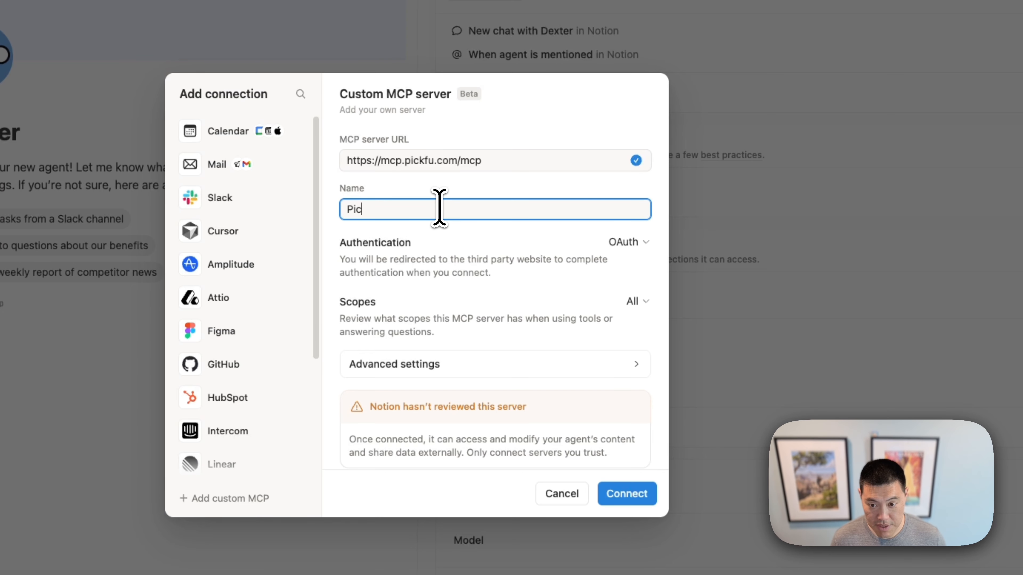
{"action": "type", "text": "kFu"}
{"action": "left_click", "coordinate": [630, 242]}
{"action": "left_click", "coordinate": [630, 242]}
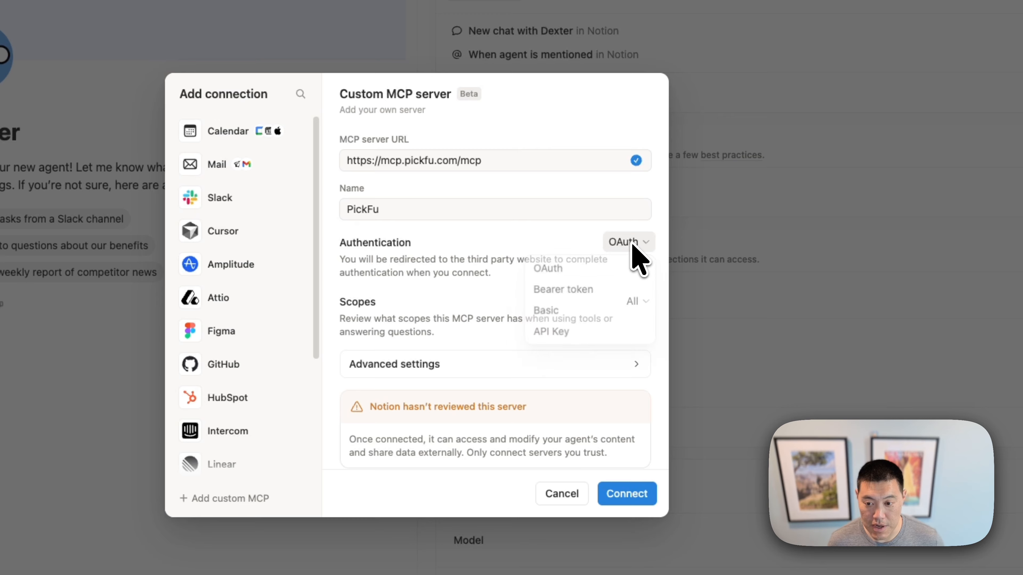
{"action": "left_click", "coordinate": [627, 480]}
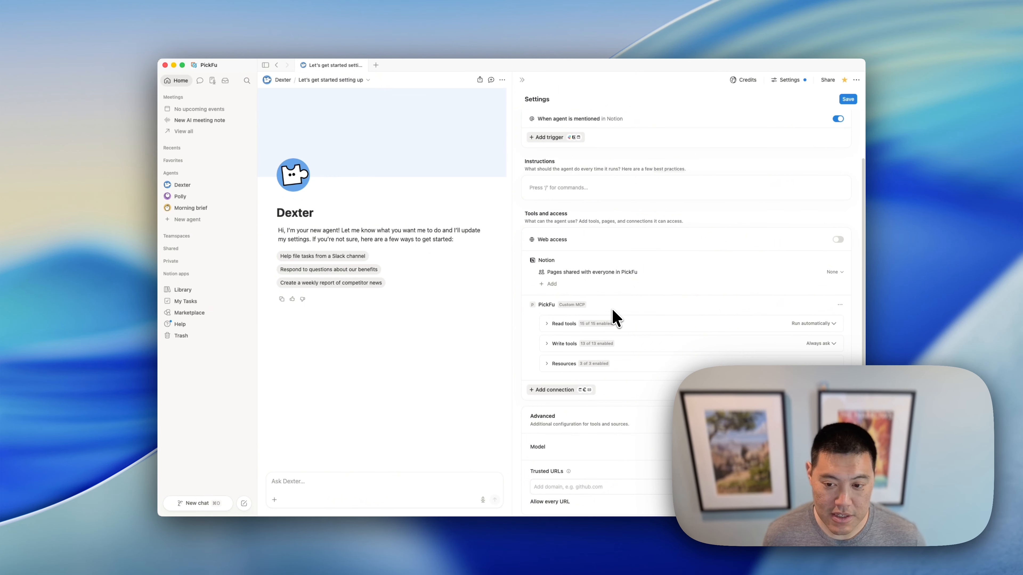
- Check the read tools of the PickFu connection and save the agent's settings
{"action": "scroll", "coordinate": [683, 310], "scroll_direction": "down", "scroll_amount": 1}
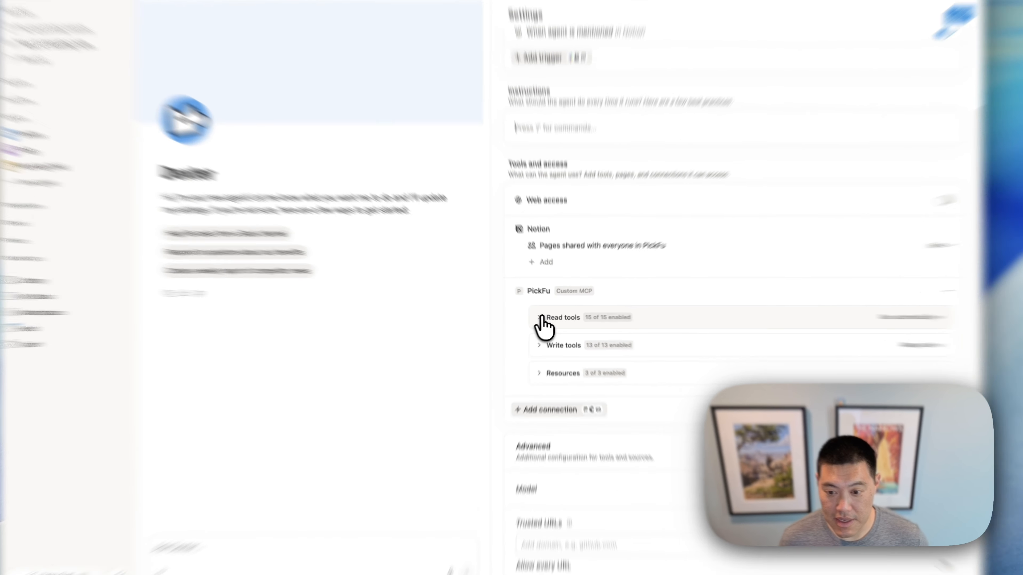
{"action": "left_click", "coordinate": [561, 318]}
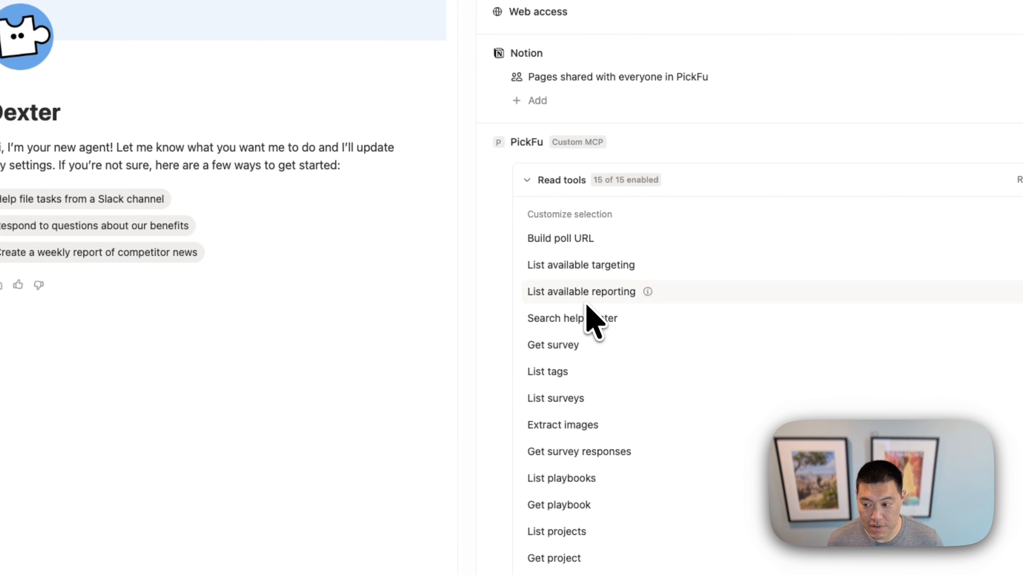
{"action": "left_click", "coordinate": [529, 187]}
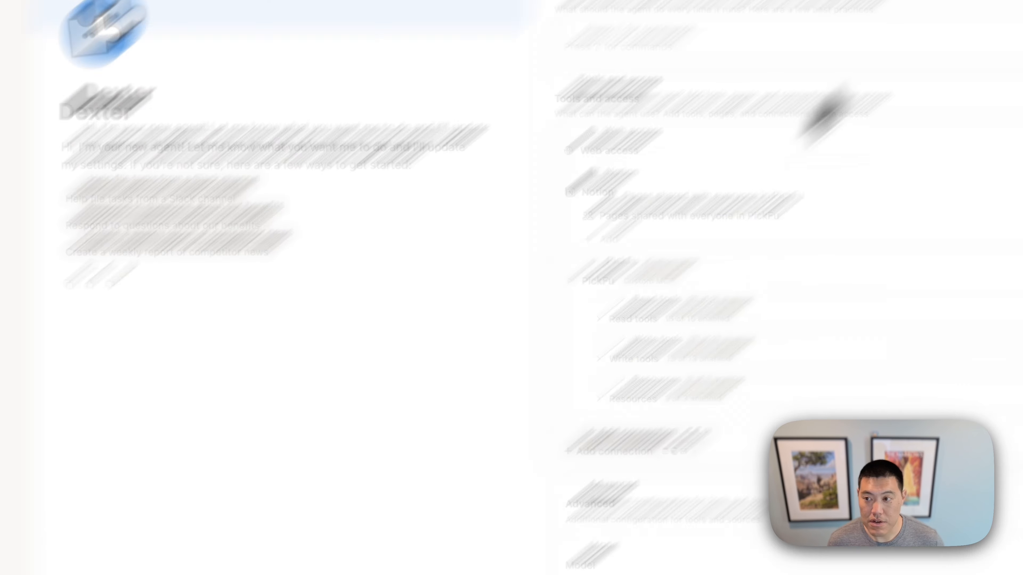
{"action": "left_click", "coordinate": [933, 141]}
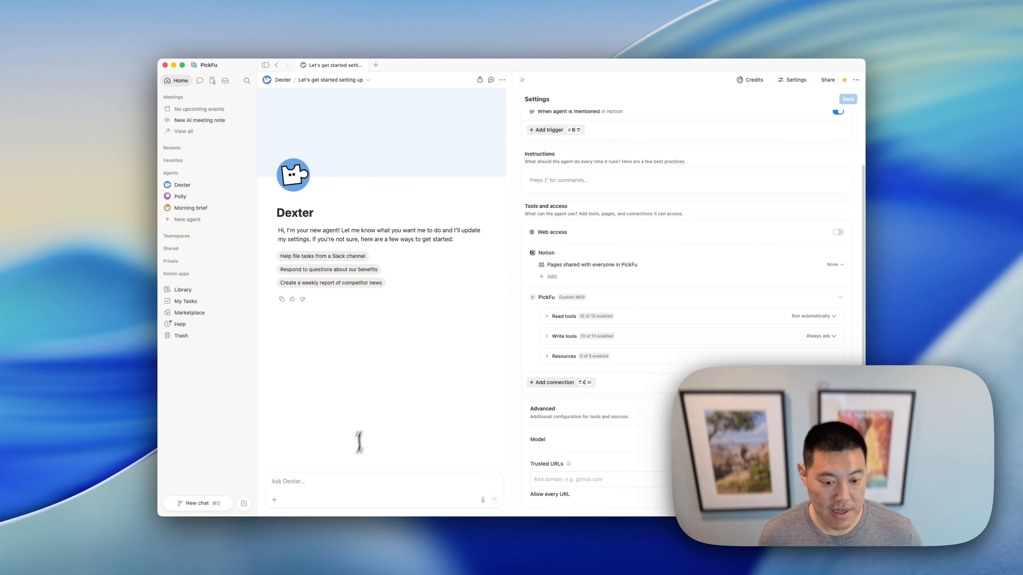
- Ask Dexter in the chat "can you grab my last 5 pickfu surveys?"
{"action": "left_click", "coordinate": [350, 481]}
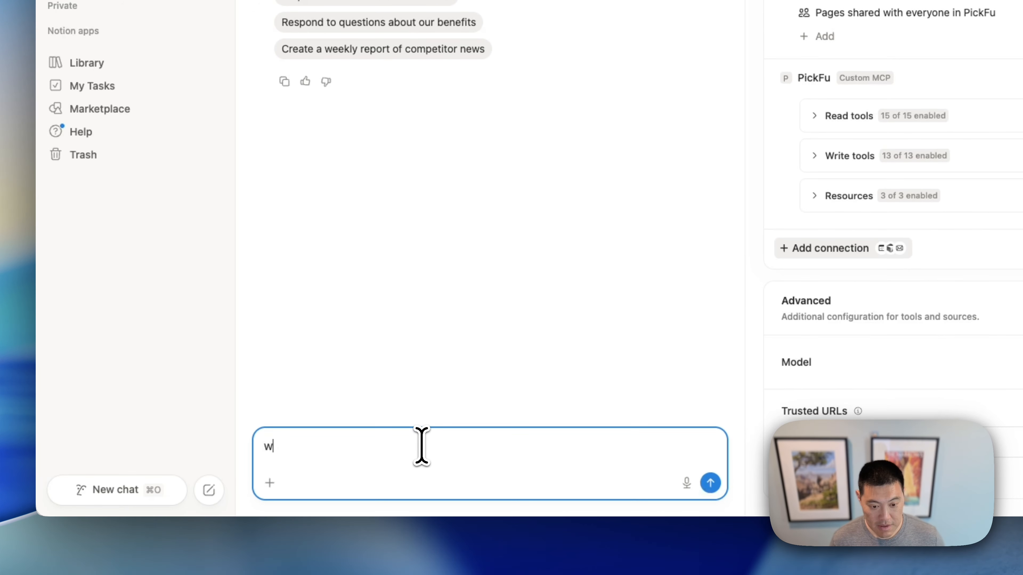
{"action": "type", "text": "w"}
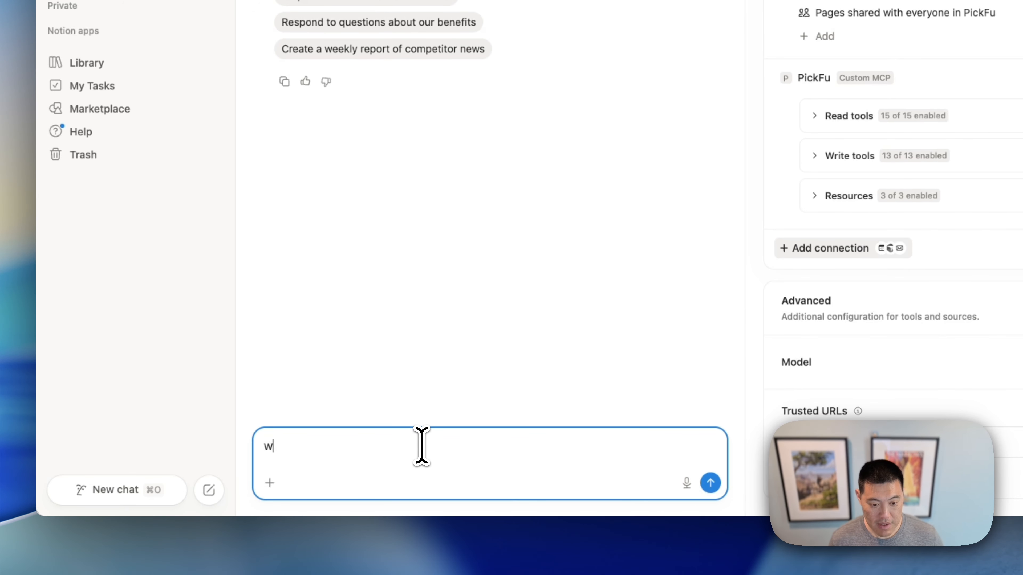
{"action": "key", "text": "BackSpace"}
{"action": "type", "text": "can you grab my last 5"}
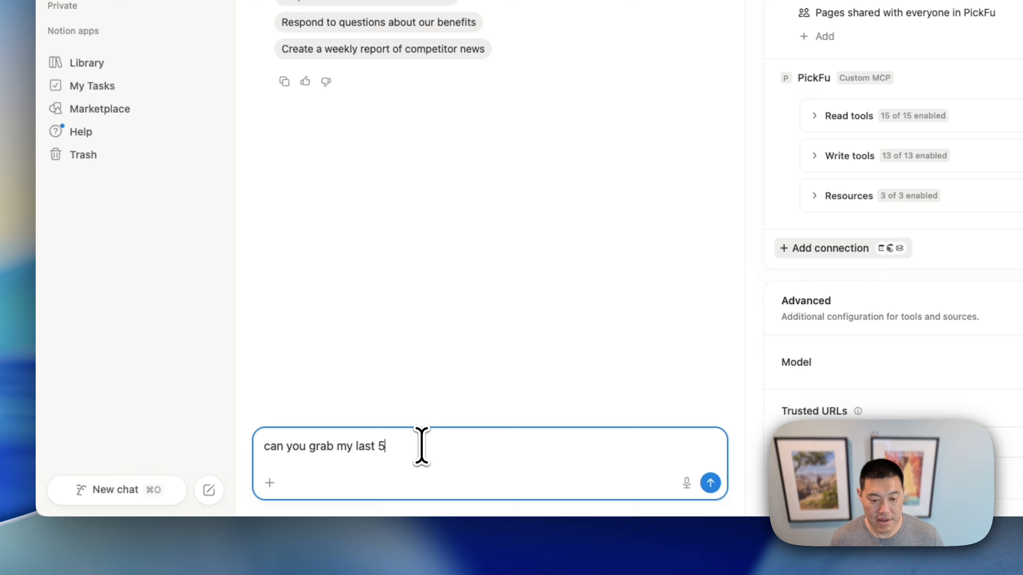
{"action": "type", "text": " pickfu surveys?"}
{"action": "key", "text": "Return"}
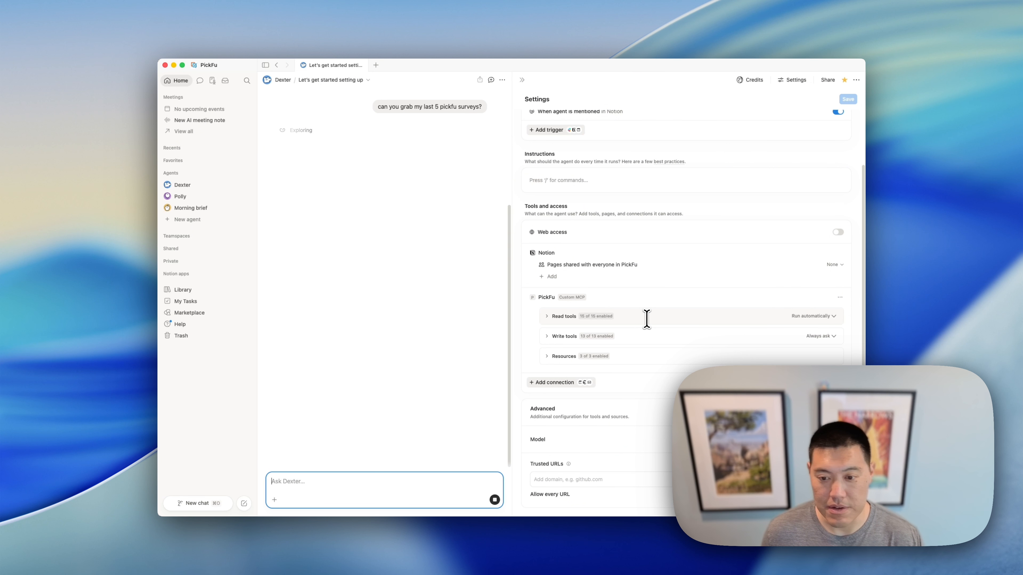
- Examine the PickFu connection's read tools and the permission options for running them
{"action": "left_click", "coordinate": [550, 318]}
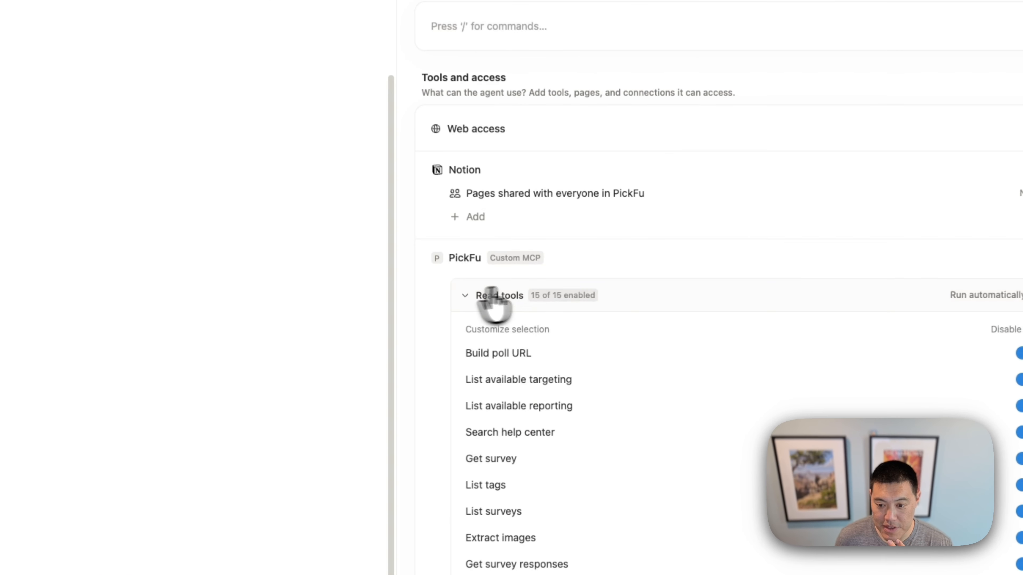
{"action": "scroll", "coordinate": [649, 313], "scroll_direction": "down", "scroll_amount": 3}
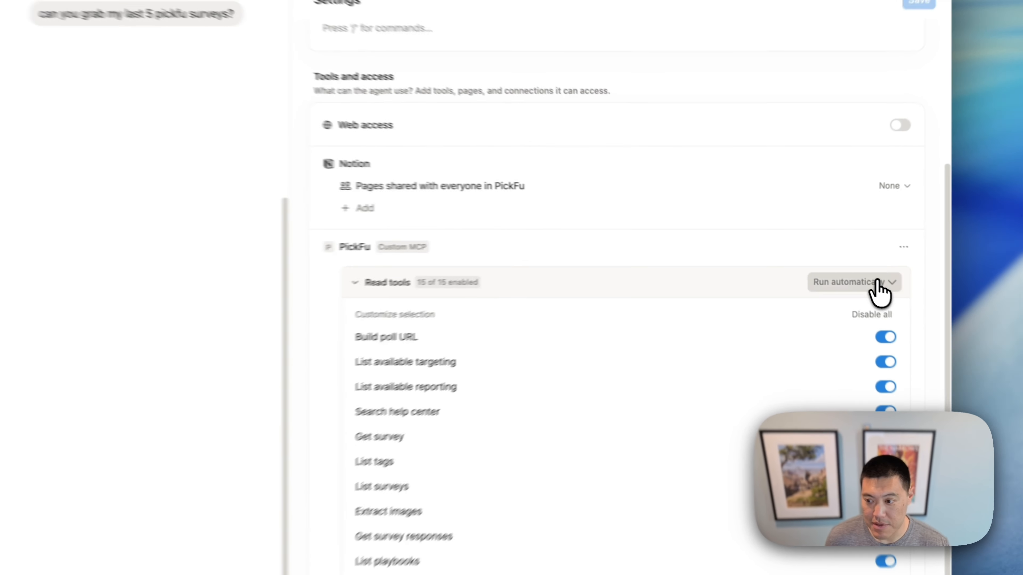
{"action": "left_click", "coordinate": [828, 249]}
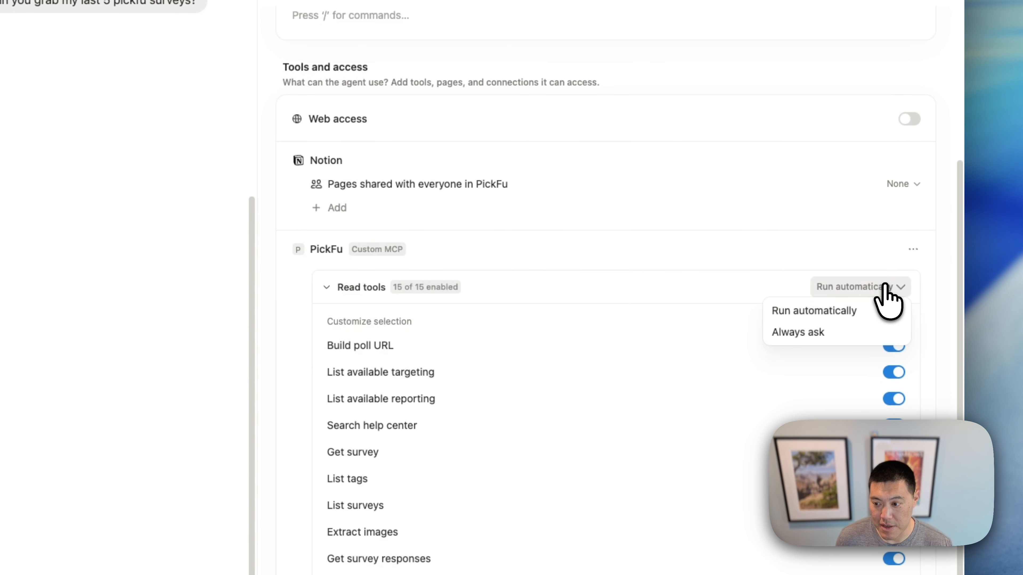
{"action": "left_click", "coordinate": [842, 249]}
{"action": "left_click", "coordinate": [364, 269]}
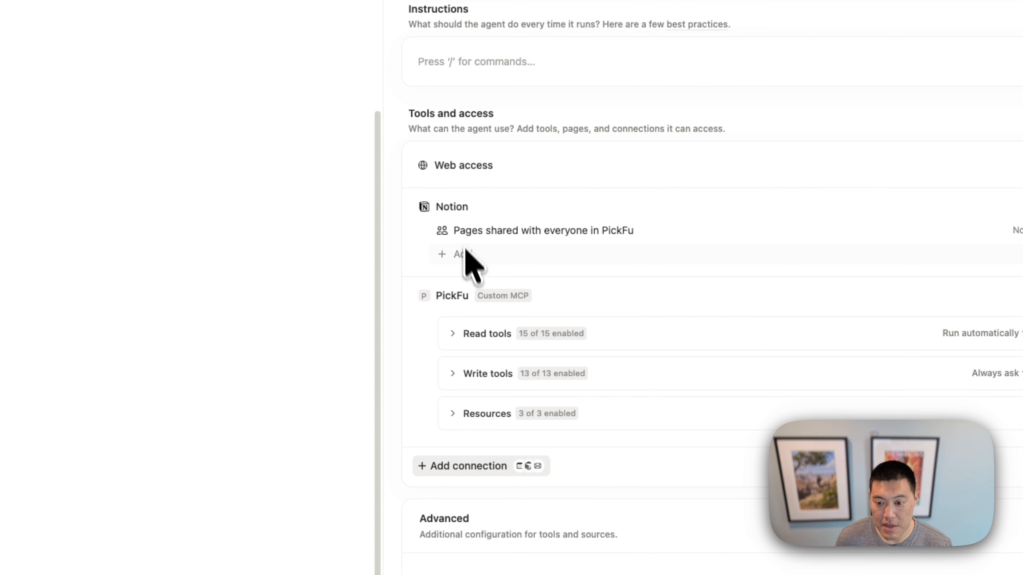
- Try the Run automatically permission for the PickFu write tools and set it back to Always ask
{"action": "left_click", "coordinate": [451, 374]}
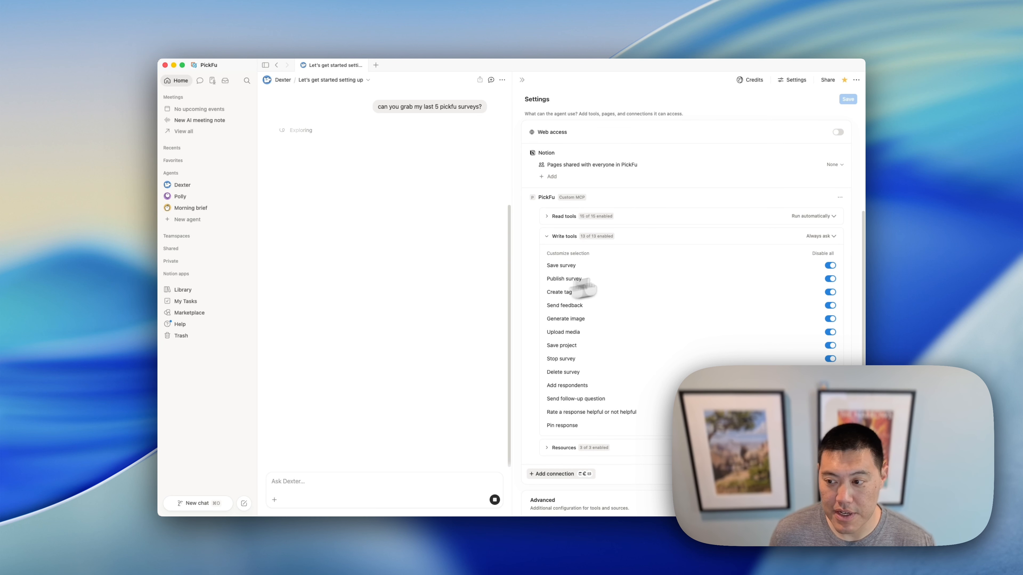
{"action": "left_click", "coordinate": [830, 242]}
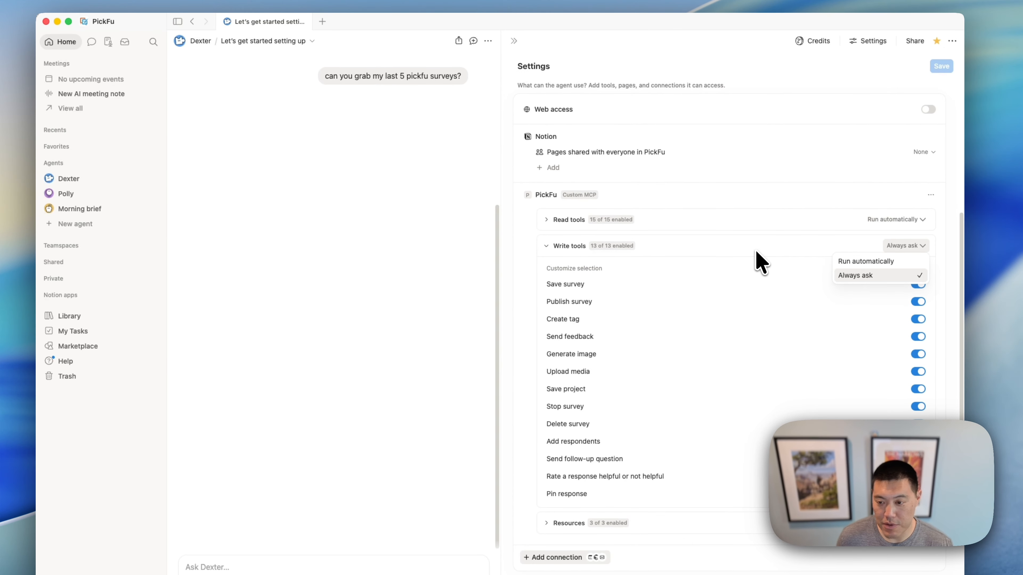
{"action": "left_click", "coordinate": [866, 263]}
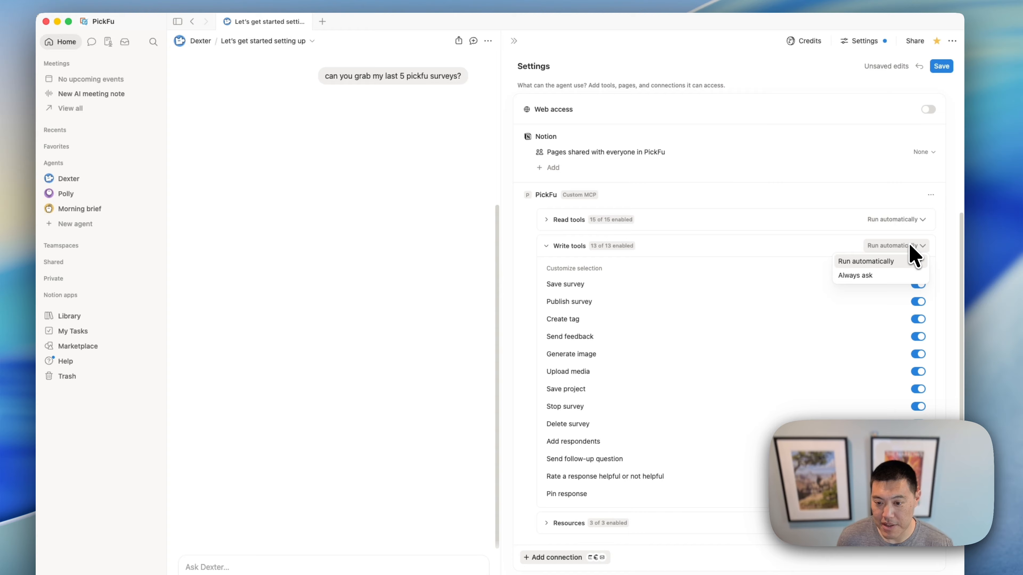
{"action": "left_click", "coordinate": [865, 276]}
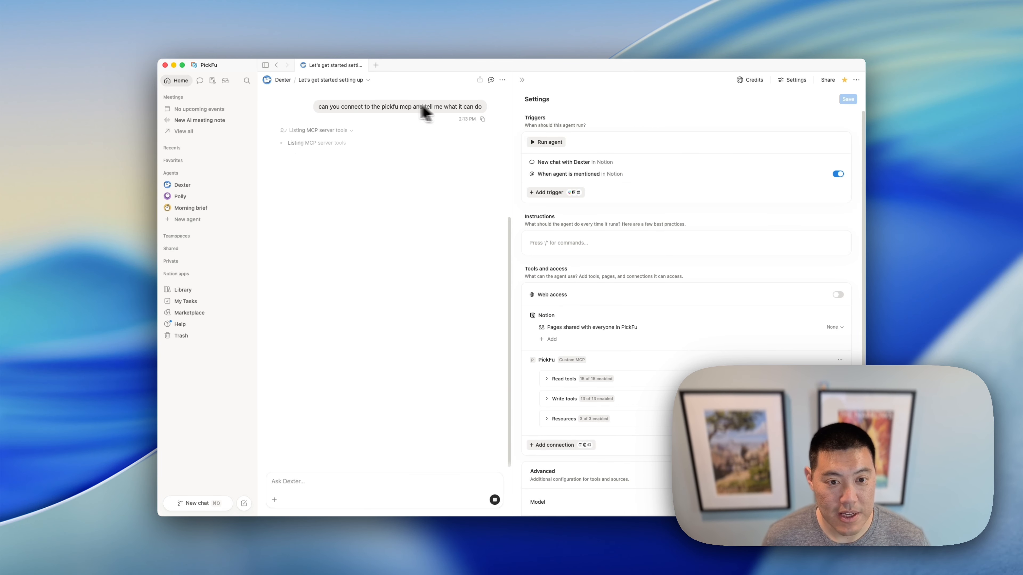
- Look at the Notion pages that can be added to Dexter's access
{"action": "scroll", "coordinate": [419, 322], "scroll_direction": "up", "scroll_amount": 3}
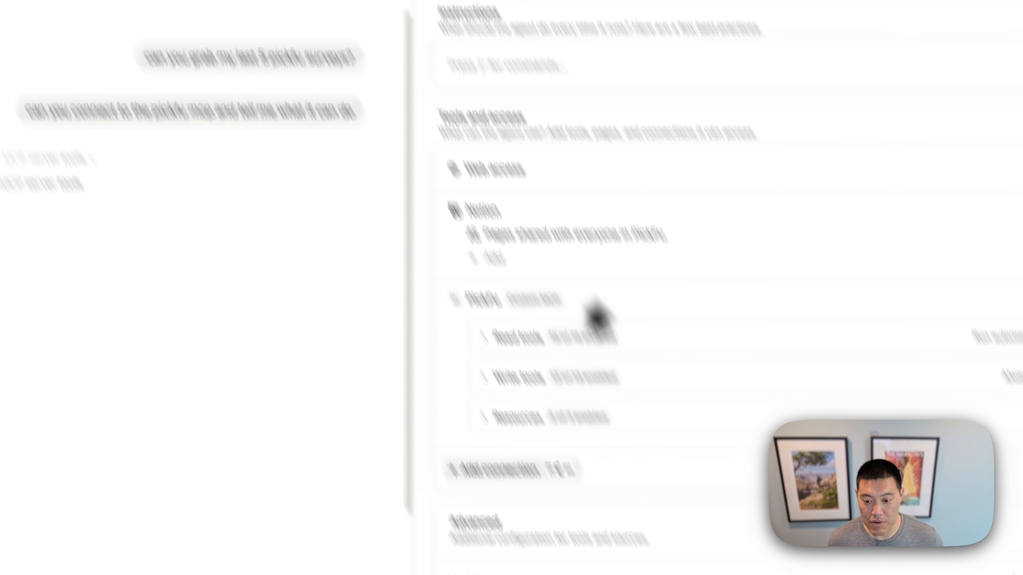
{"action": "left_click", "coordinate": [889, 410]}
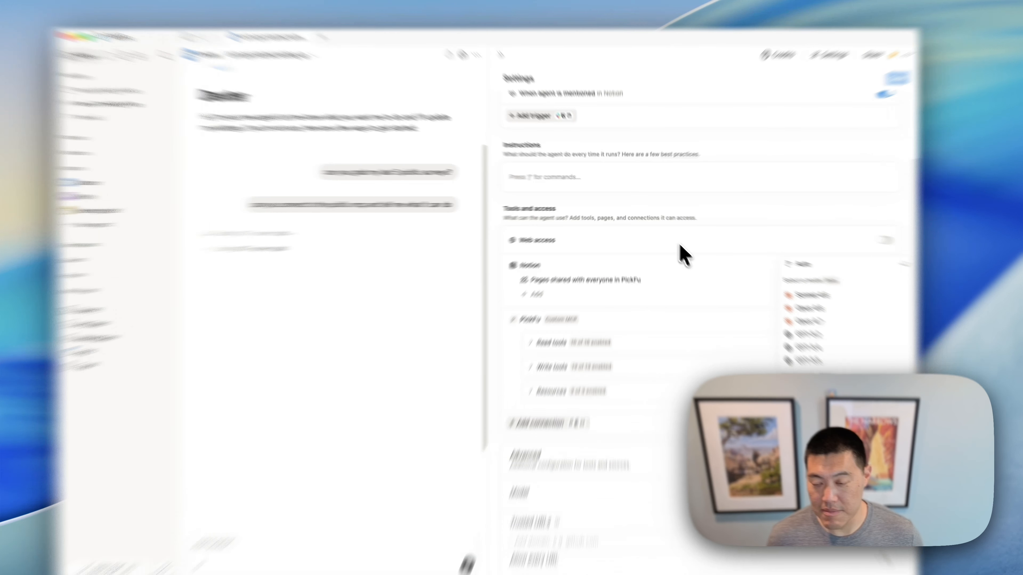
{"action": "left_click", "coordinate": [661, 237]}
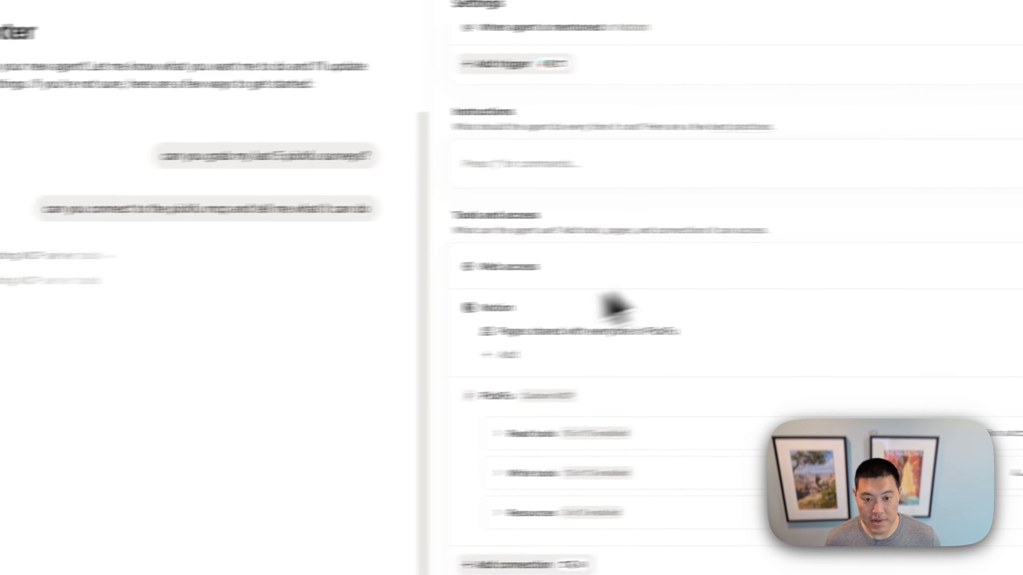
- Open the Polly agent, read through its instructions, and select the entire instruction text
{"action": "left_click", "coordinate": [350, 226]}
{"action": "scroll", "coordinate": [644, 274], "scroll_direction": "down", "scroll_amount": 10}
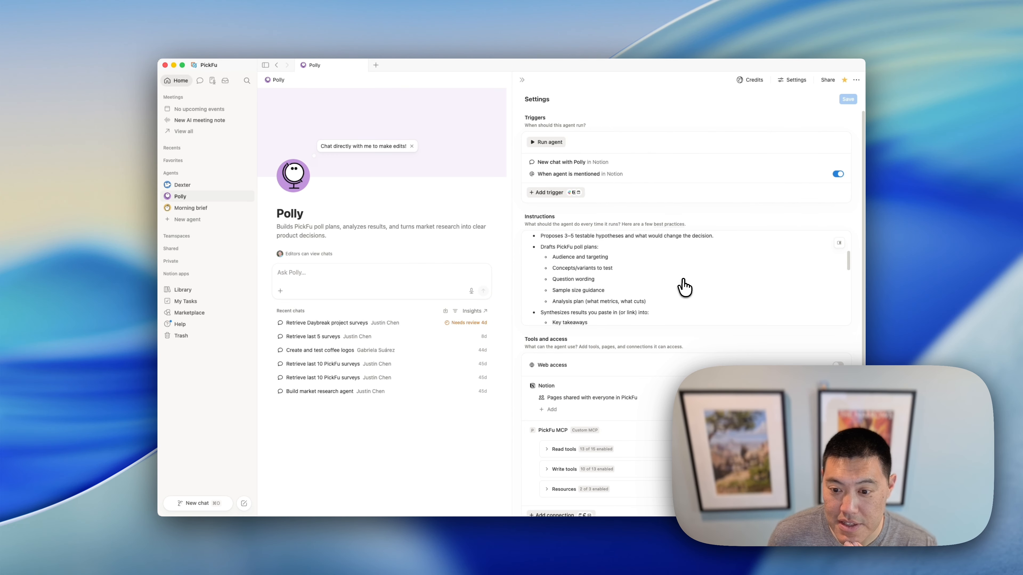
{"action": "scroll", "coordinate": [683, 287], "scroll_direction": "down", "scroll_amount": 10}
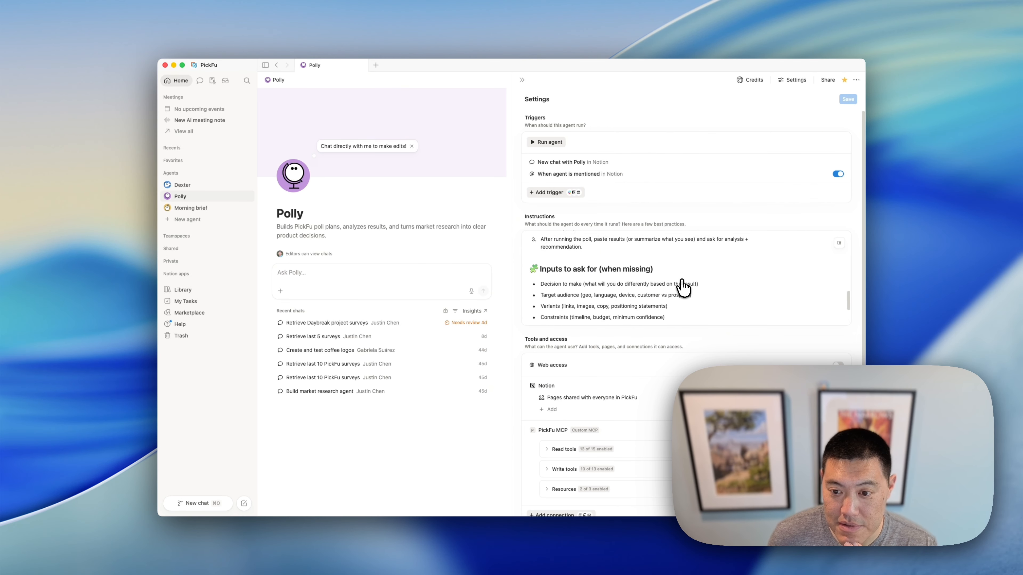
{"action": "scroll", "coordinate": [725, 301], "scroll_direction": "down", "scroll_amount": 1}
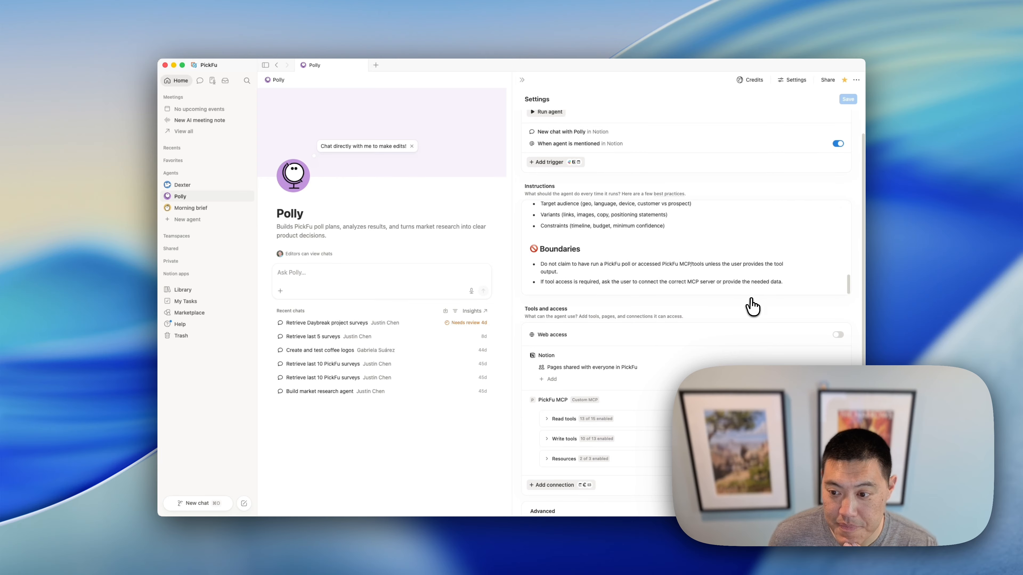
{"action": "left_click", "coordinate": [636, 287]}
{"action": "key", "text": "super+a"}
{"action": "key", "text": "super+a"}
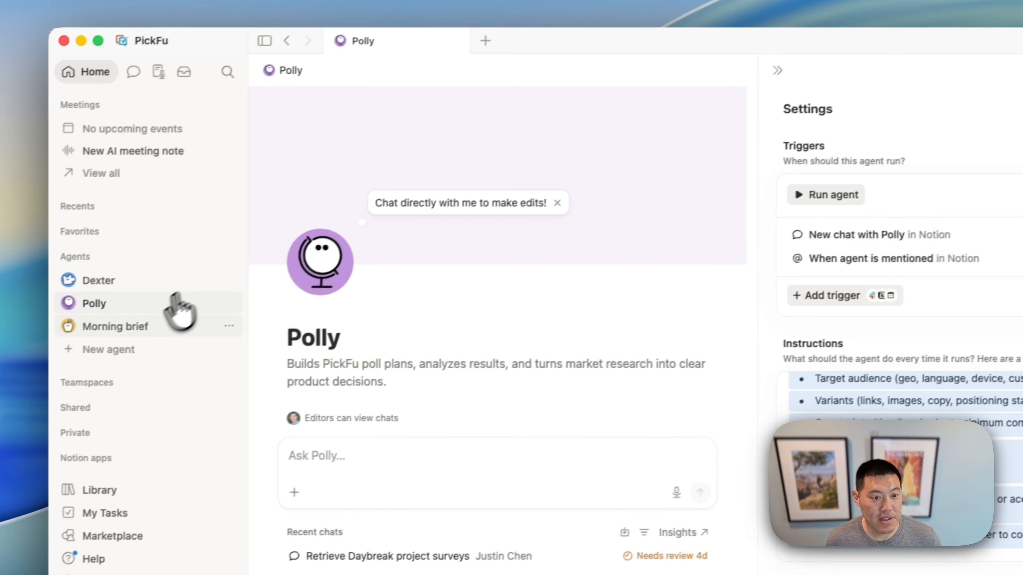
- Paste the copied Polly instructions into Dexter's empty instructions and save the agent
{"action": "left_click", "coordinate": [113, 278]}
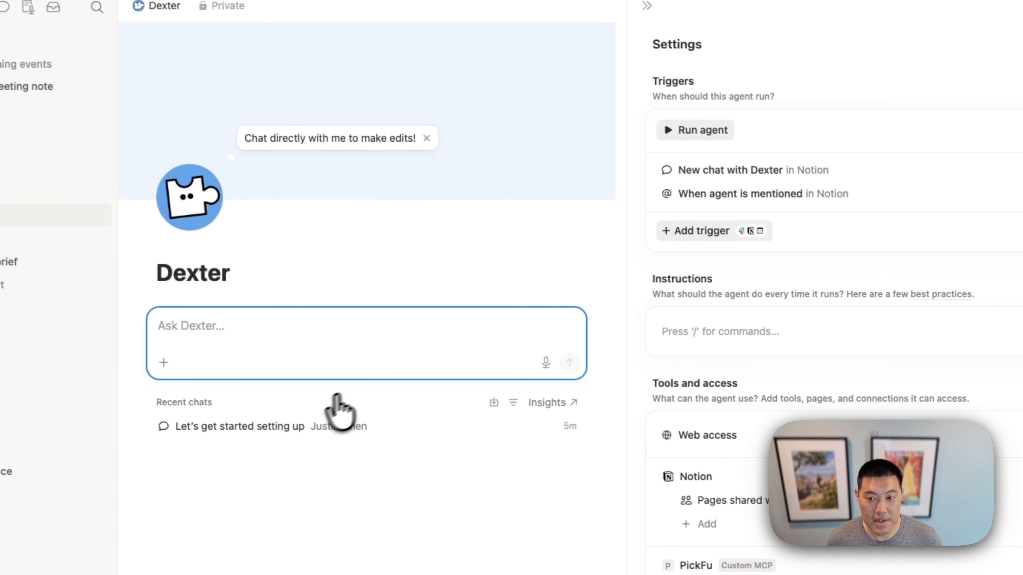
{"action": "left_click", "coordinate": [937, 391]}
{"action": "key", "text": "super+v"}
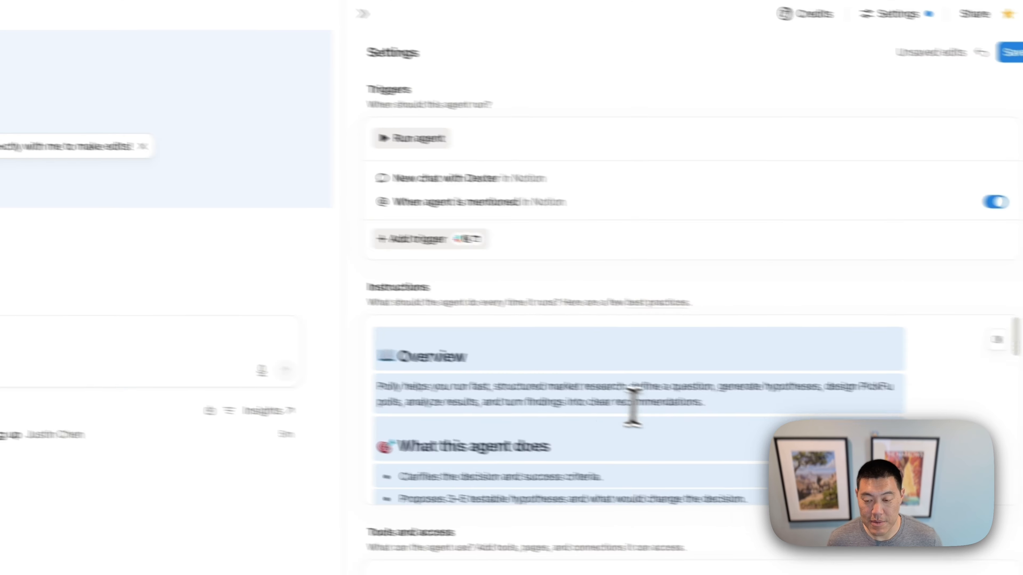
- Ask Dexter "what can the pickfu mcp do?" and read through the answer
{"action": "left_click", "coordinate": [179, 346]}
{"action": "type", "text": "what can the pickfu mcp do?"}
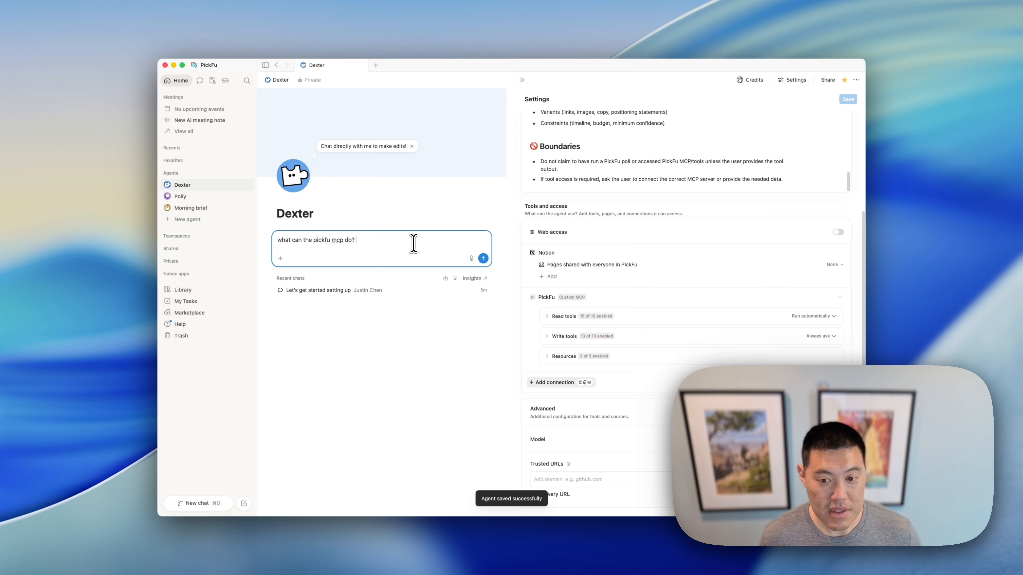
{"action": "key", "text": "Return"}
{"action": "scroll", "coordinate": [367, 282], "scroll_direction": "down", "scroll_amount": 9}
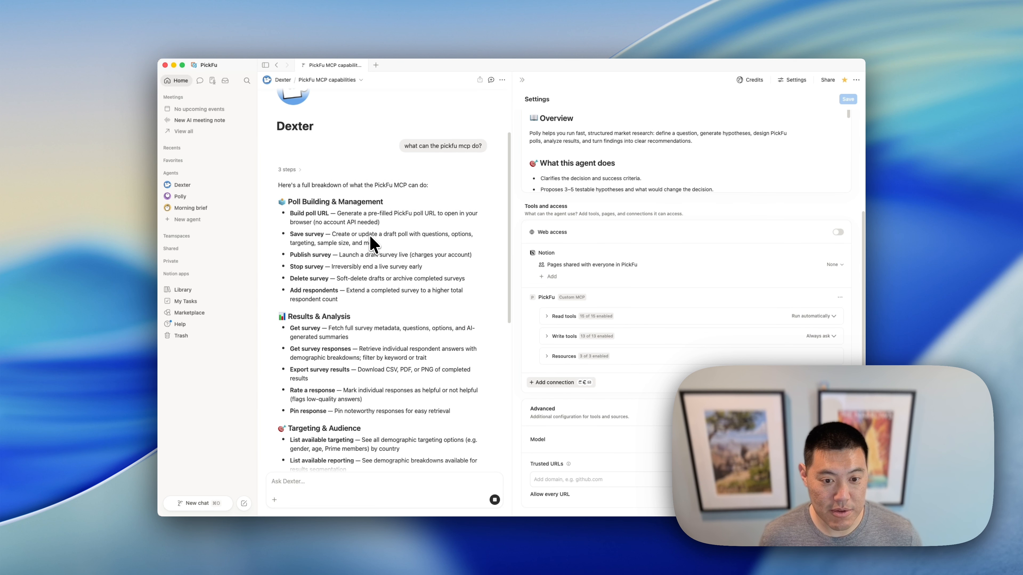
- Ask Dexter "get me the last 10 finished surveys?" and widen the chat area to fit the results table
{"action": "left_click", "coordinate": [424, 485]}
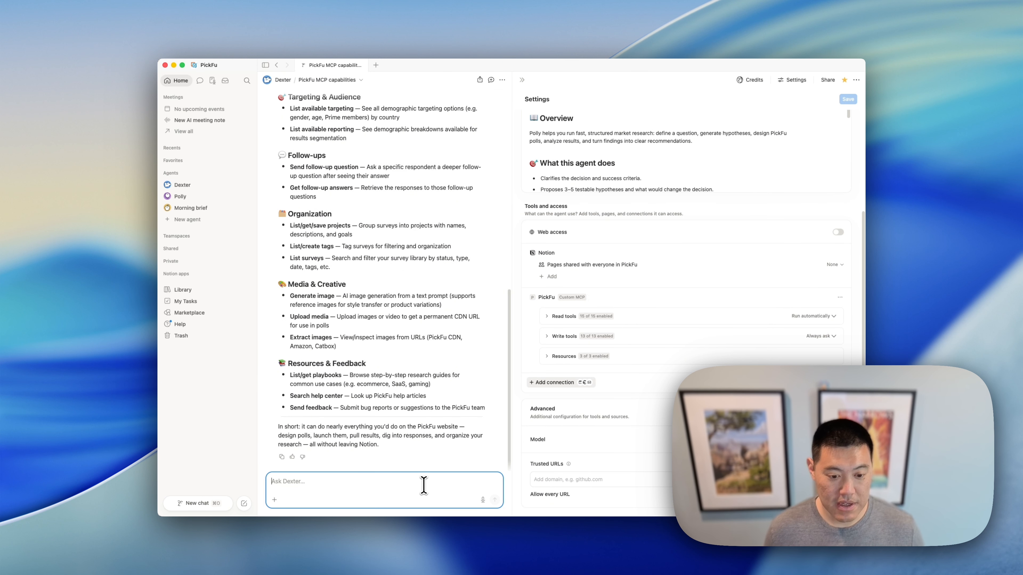
{"action": "type", "text": "get me the last 10 fin"}
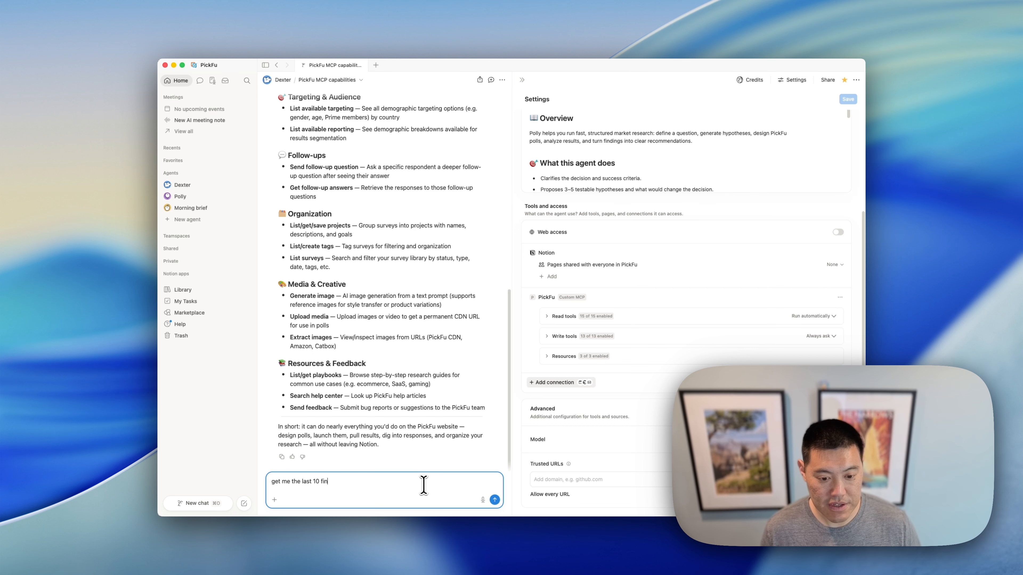
{"action": "type", "text": "ished s"}
{"action": "key", "text": "BackSpace"}
{"action": "type", "text": "d surveys?"}
{"action": "key", "text": "Return"}
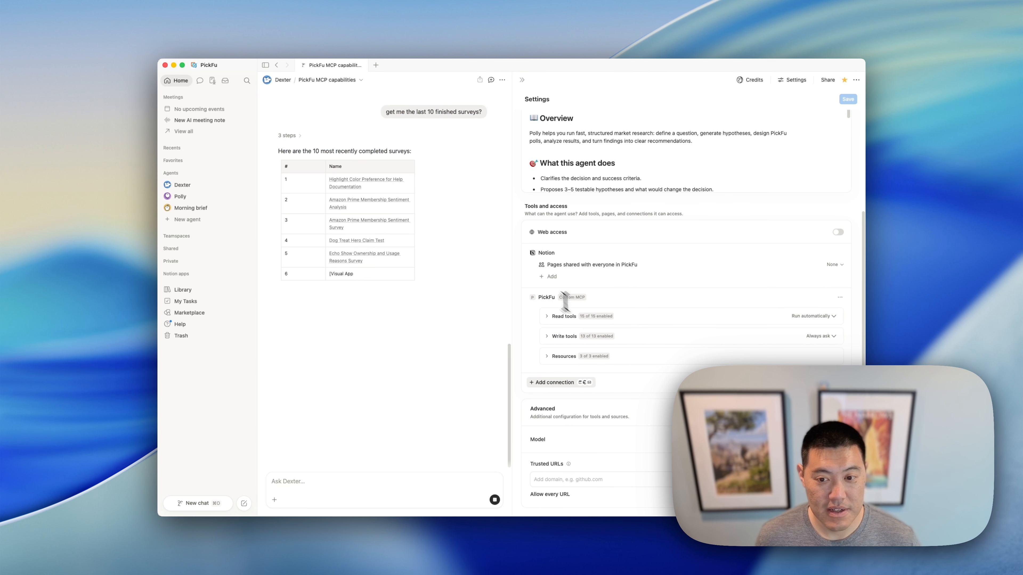
{"action": "left_click_drag", "start_coordinate": [511, 233], "coordinate": [661, 231]}
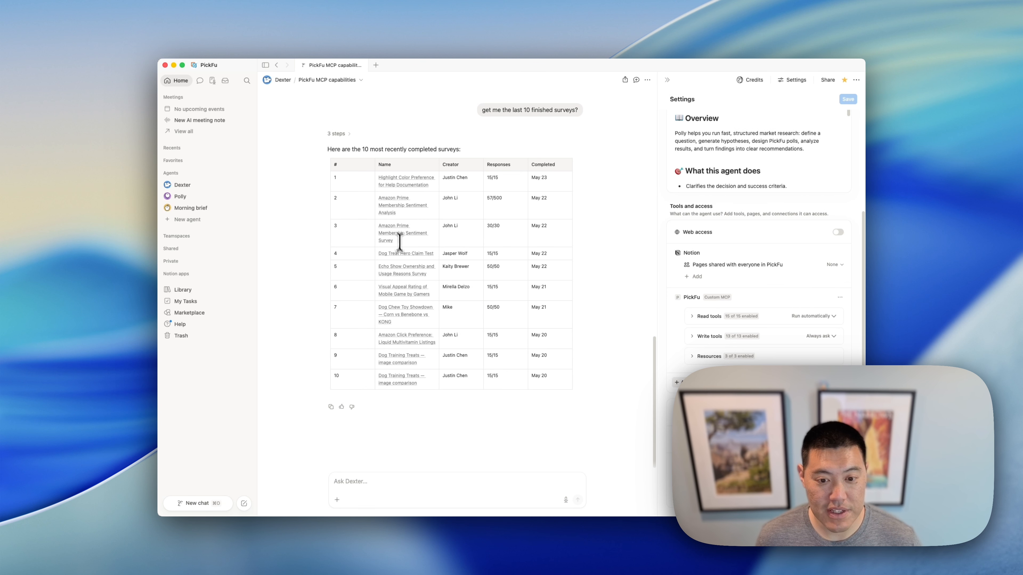
- Ask Dexter to "summarize the results from the first one" of the listed surveys
{"action": "left_click", "coordinate": [445, 484]}
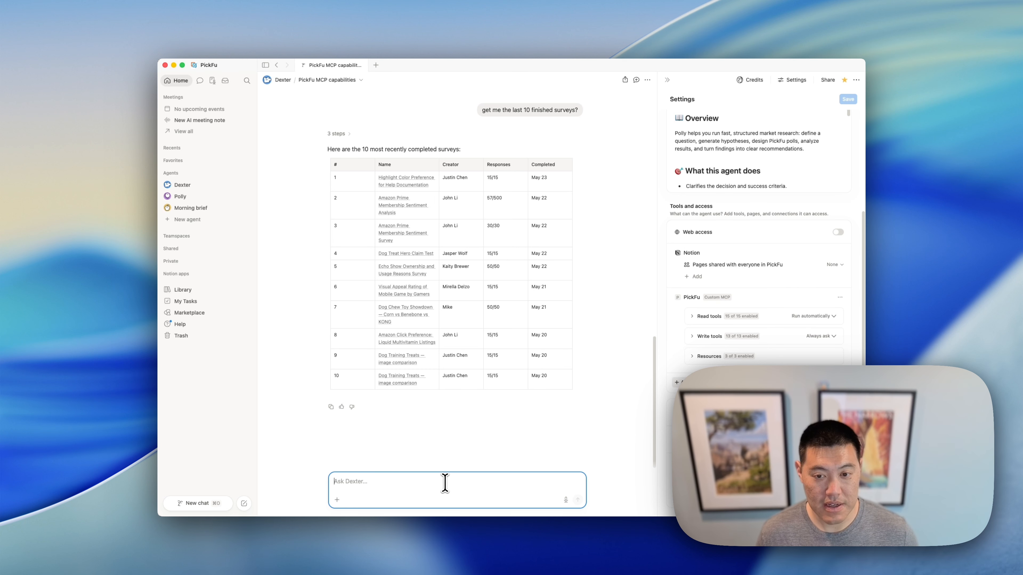
{"action": "type", "text": "summarize the results from the first one"}
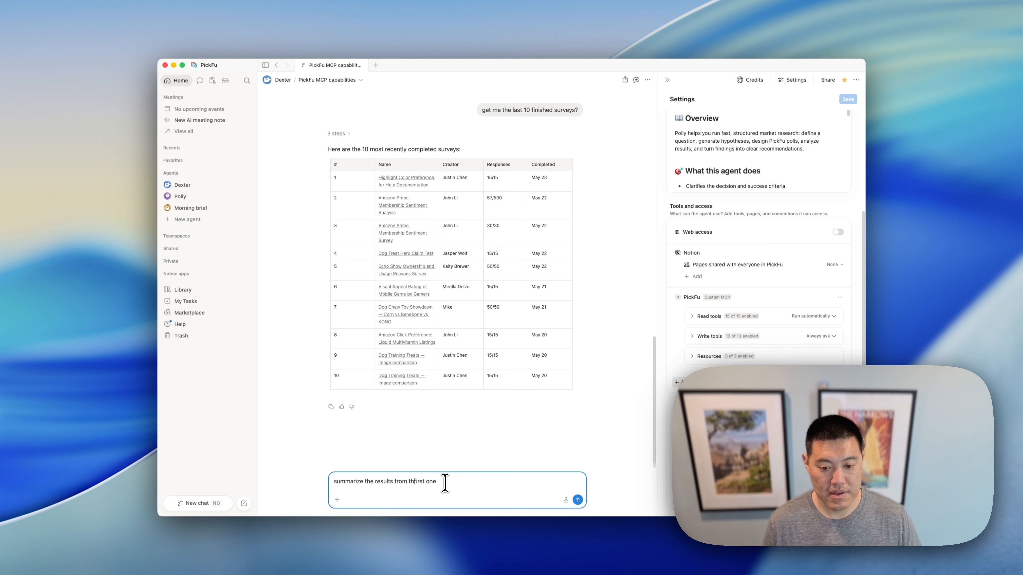
{"action": "key", "text": "Return"}
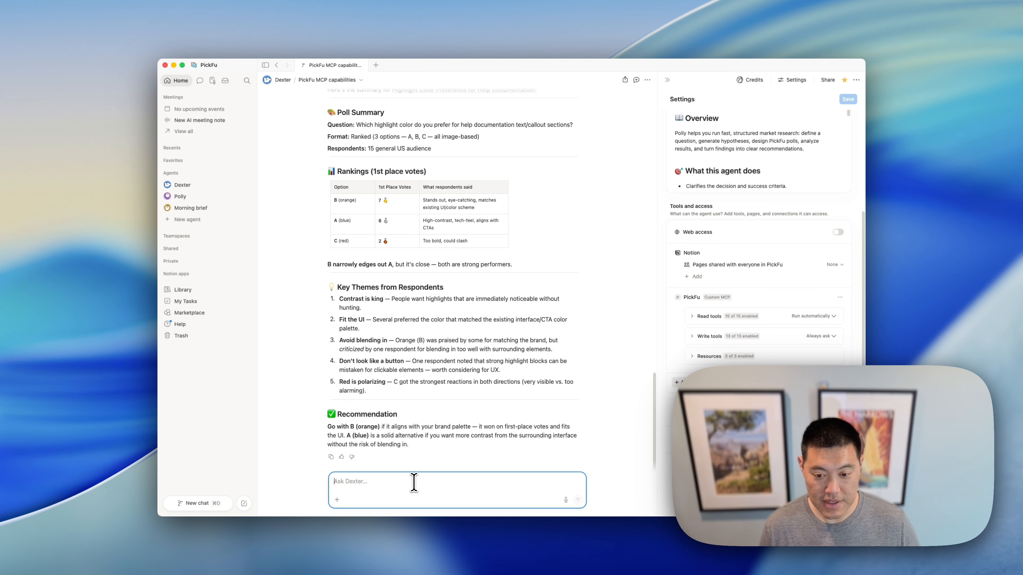
- Send Dexter the request "let's add some tags to this survey so i can find it easier in the future"
{"action": "type", "text": "let's add some tags to this su"}
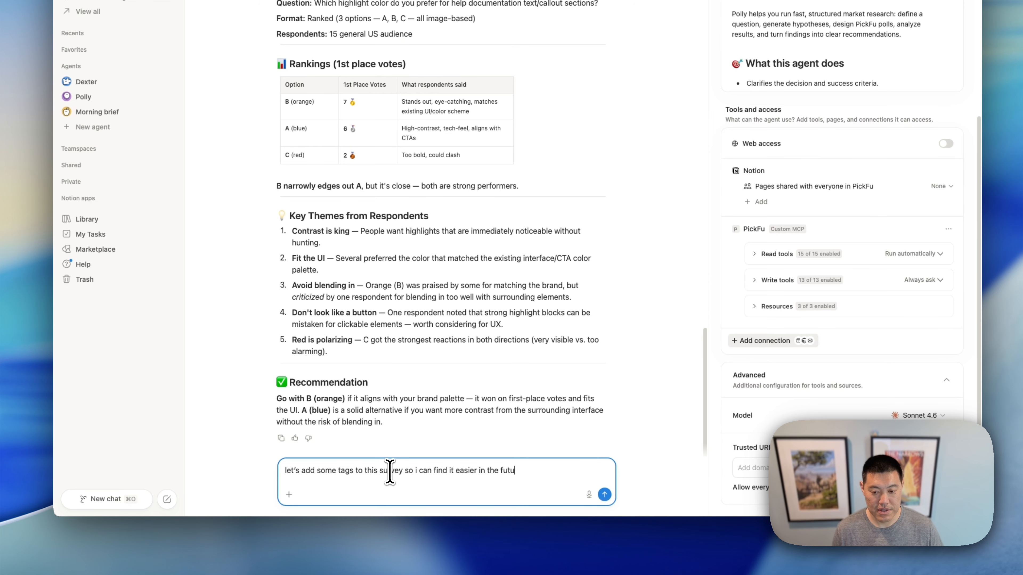
{"action": "type", "text": "rve"}
{"action": "key", "text": "Return"}
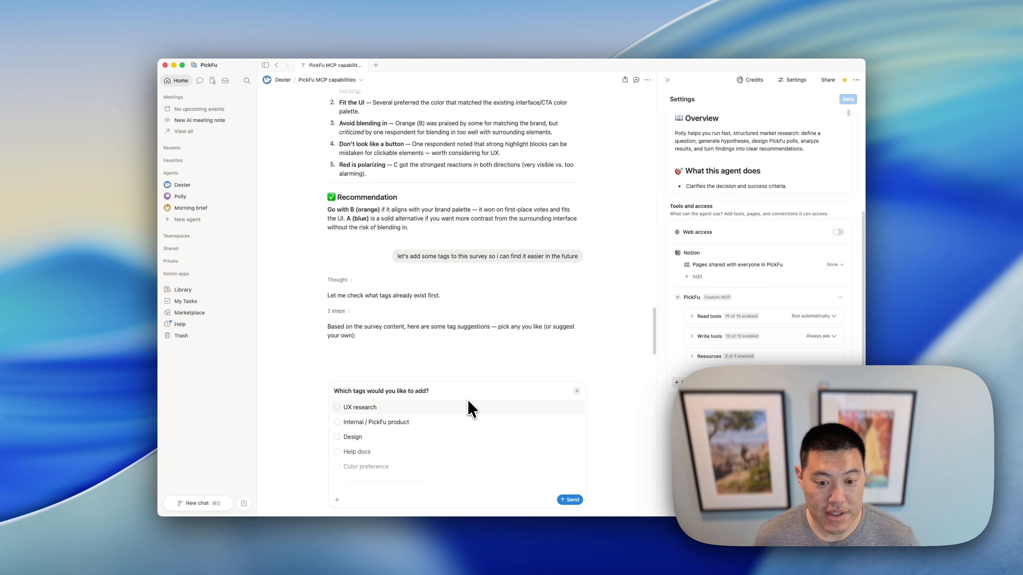
- Choose the UX research, Color preference and Help docs tags, submit them, and approve the save_survey action
{"action": "scroll", "coordinate": [584, 347], "scroll_direction": "down", "scroll_amount": 5}
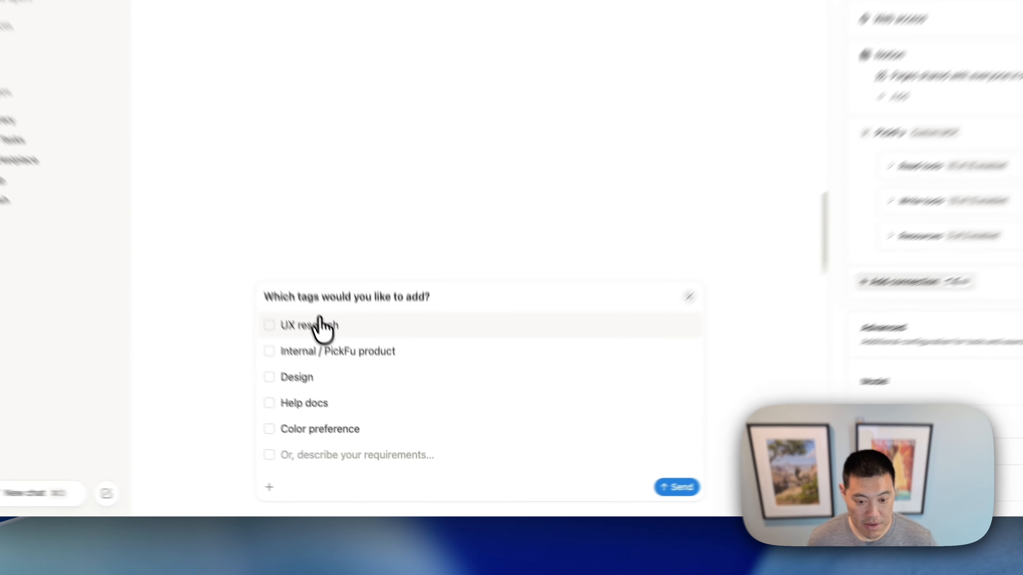
{"action": "left_click", "coordinate": [367, 408]}
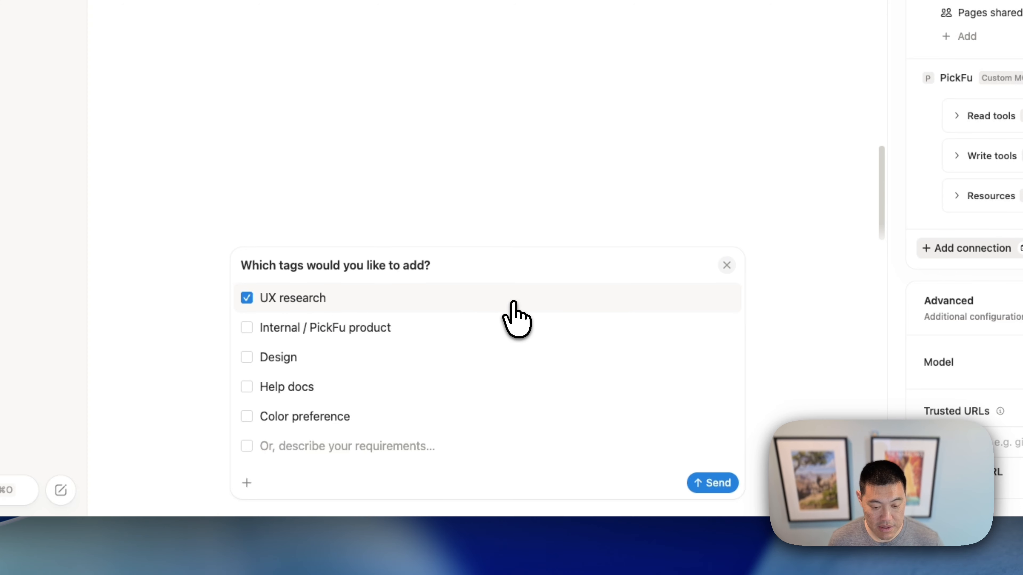
{"action": "left_click", "coordinate": [391, 466]}
{"action": "left_click", "coordinate": [312, 388]}
{"action": "left_click", "coordinate": [713, 482]}
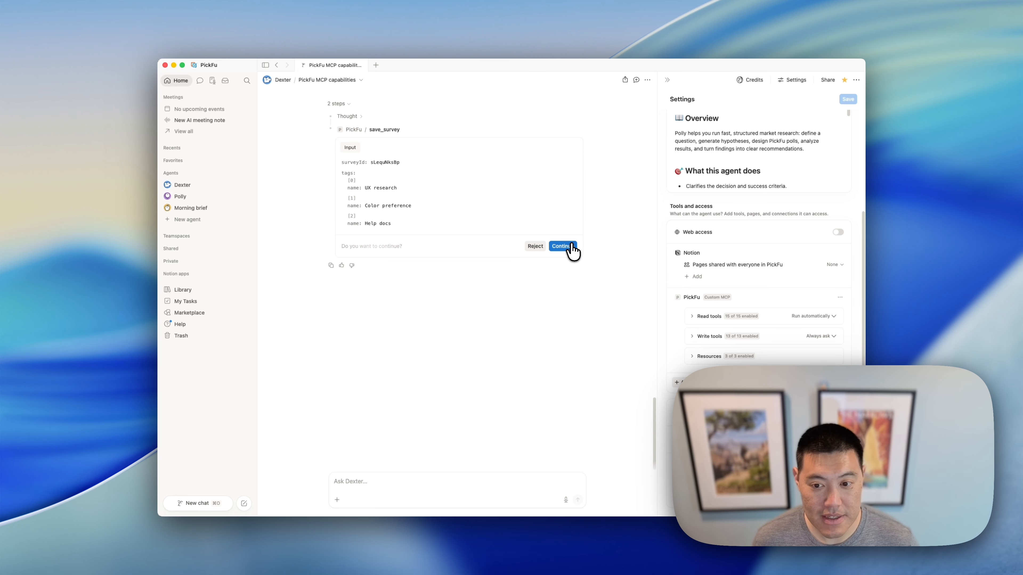
{"action": "left_click", "coordinate": [572, 250]}
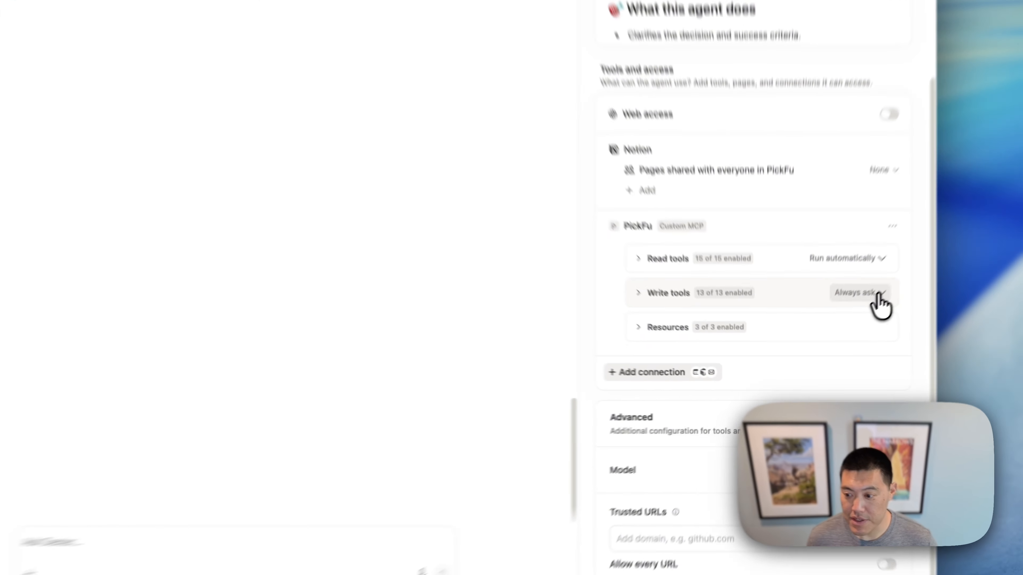
- Check the permission options for the PickFu write tools and review Dexter's reply about the survey tags
{"action": "left_click", "coordinate": [830, 337]}
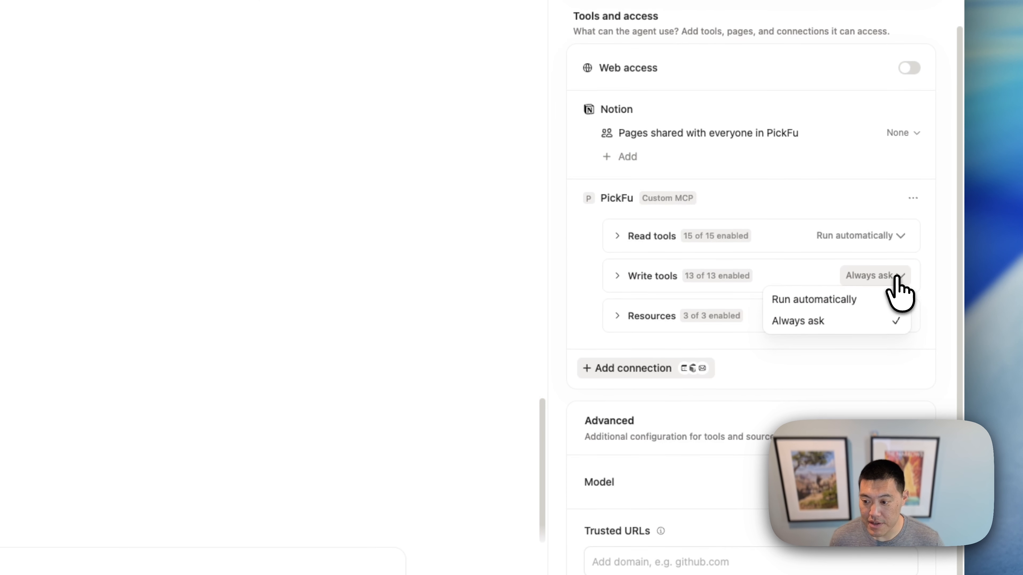
{"action": "left_click", "coordinate": [866, 278]}
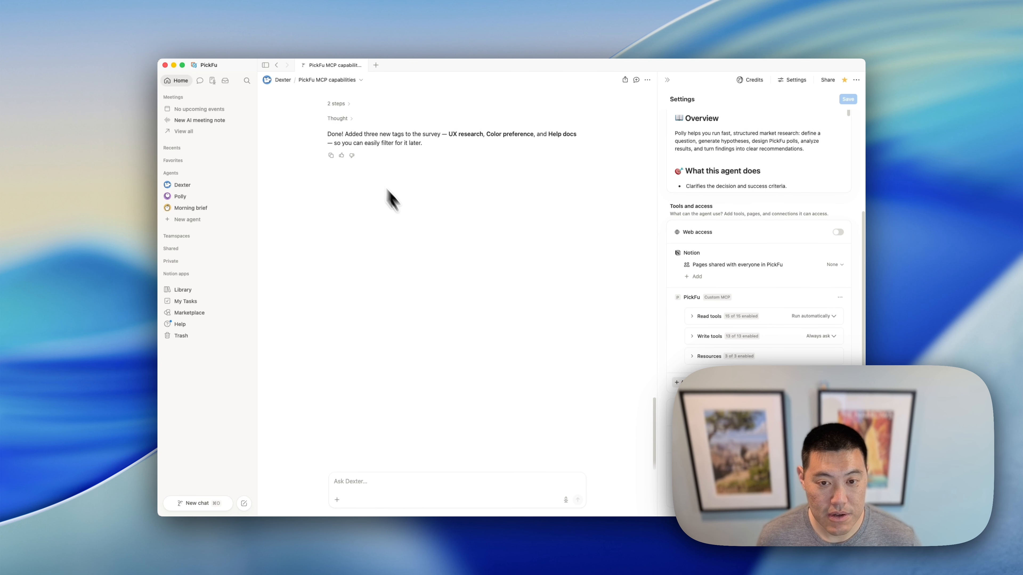
{"action": "scroll", "coordinate": [475, 293], "scroll_direction": "up", "scroll_amount": 5}
{"action": "scroll", "coordinate": [459, 305], "scroll_direction": "down", "scroll_amount": 6}
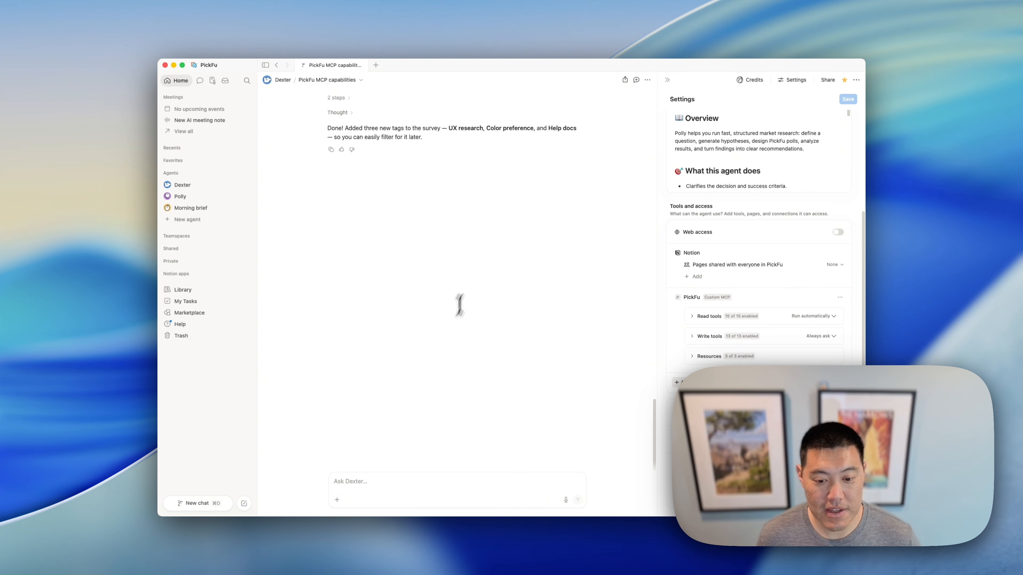
{"action": "left_click", "coordinate": [412, 480]}
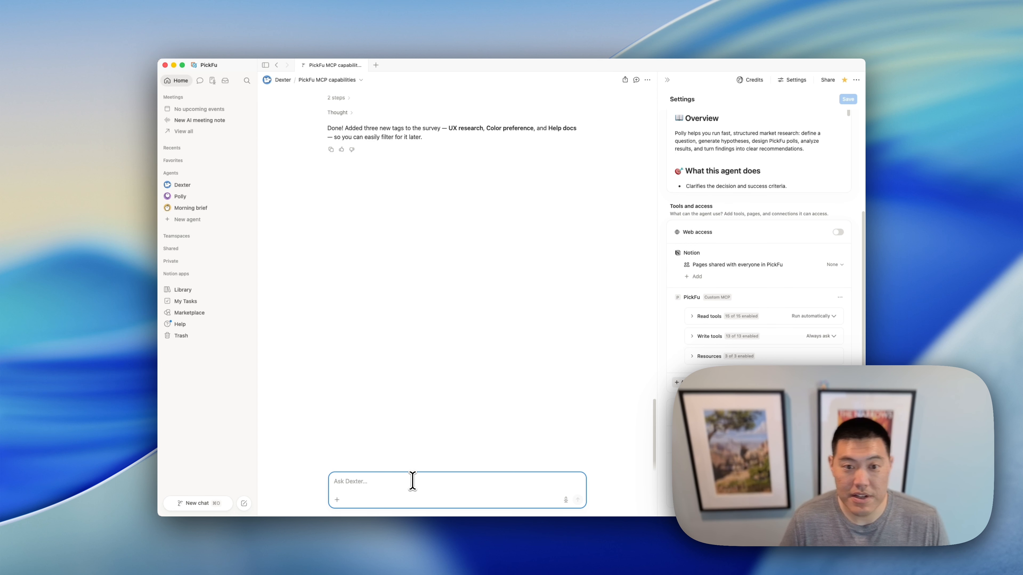